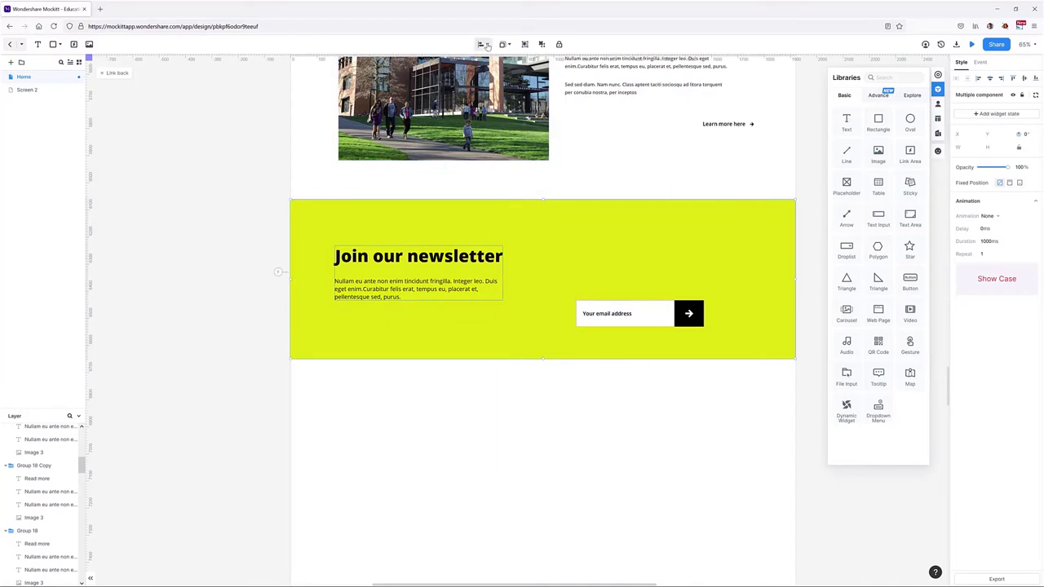
Centre the newsletter text vertically in the yellow banner and move the email field up to match it.
click(479, 121)
click(566, 307)
drag(566, 307, 625, 280)
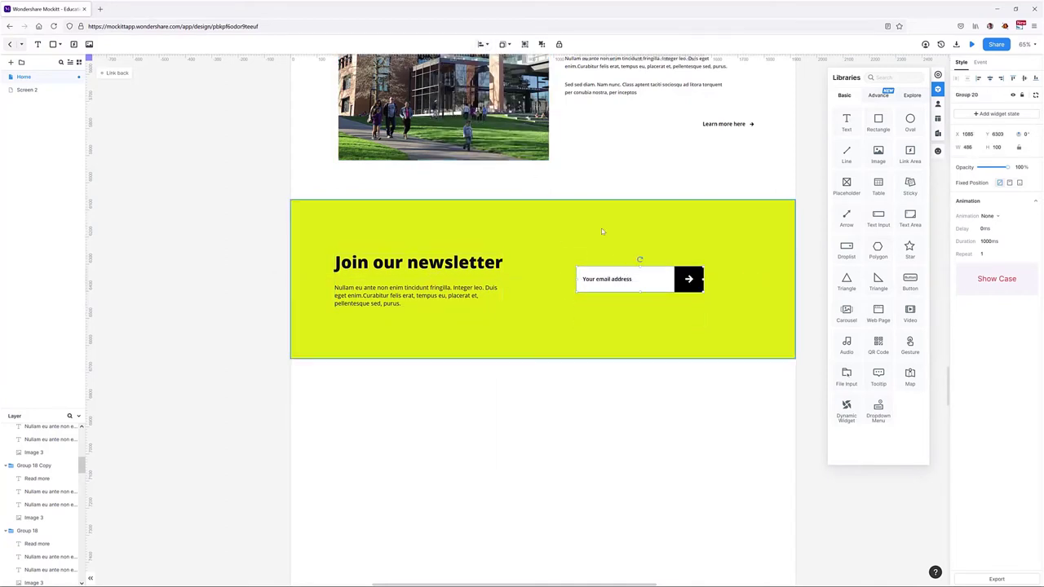
Add a borderless light-grey rectangle of about 1926 × 1343 below the newsletter banner as the footer background.
scroll(537, 377, down, 2)
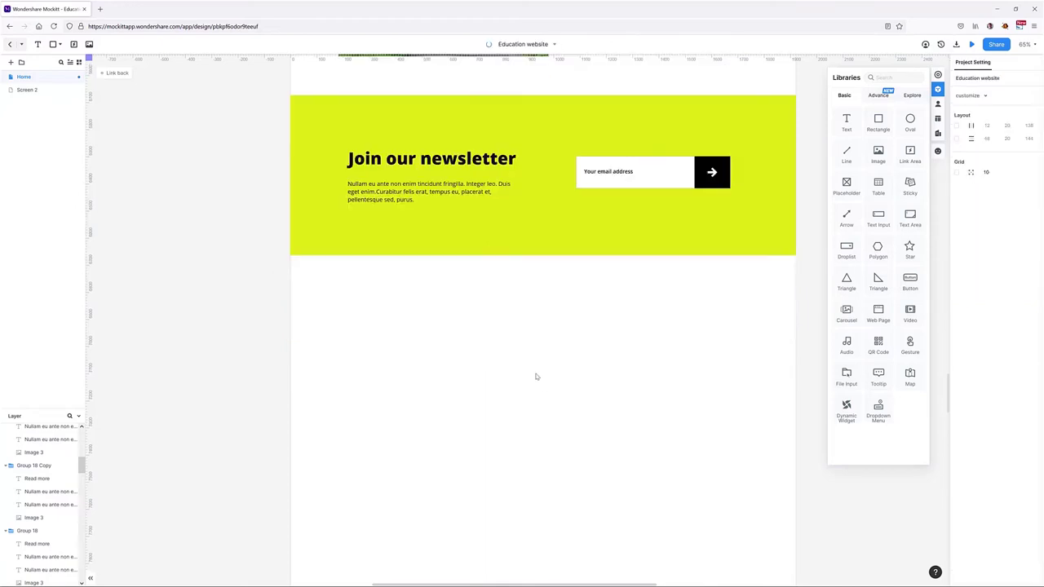
scroll(537, 377, down, 2)
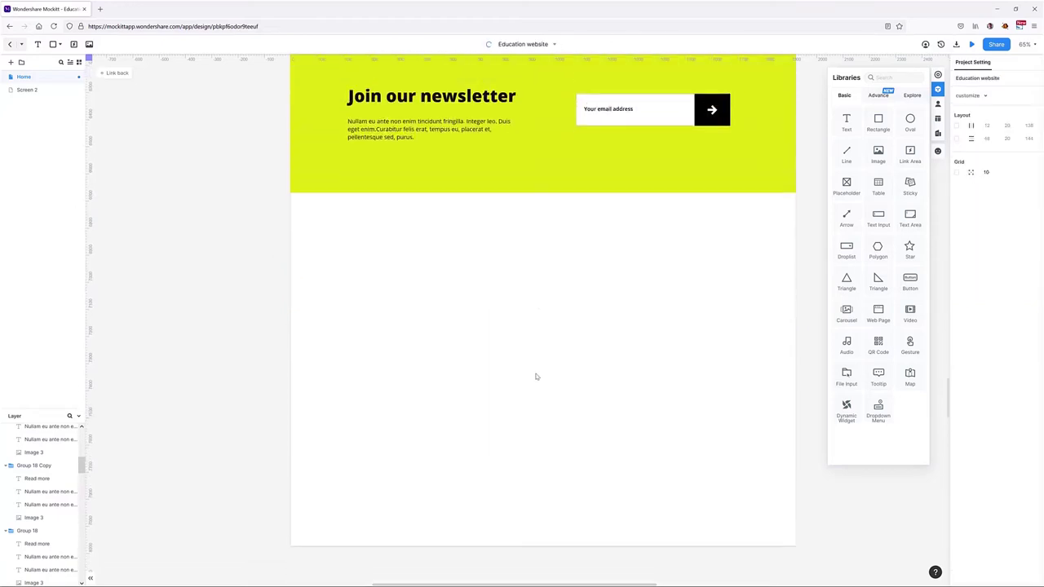
drag(871, 128, 317, 207)
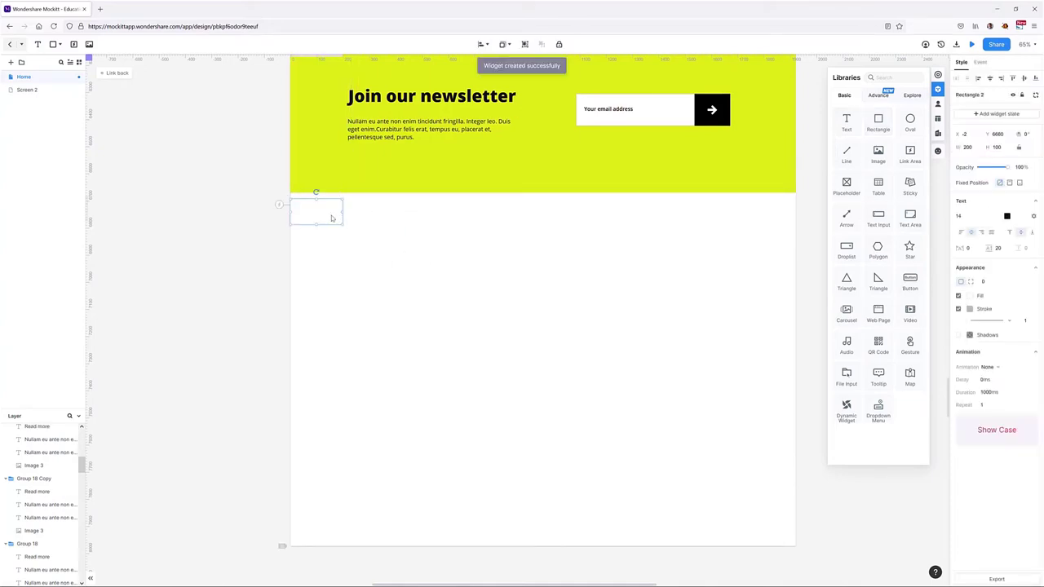
click(220, 241)
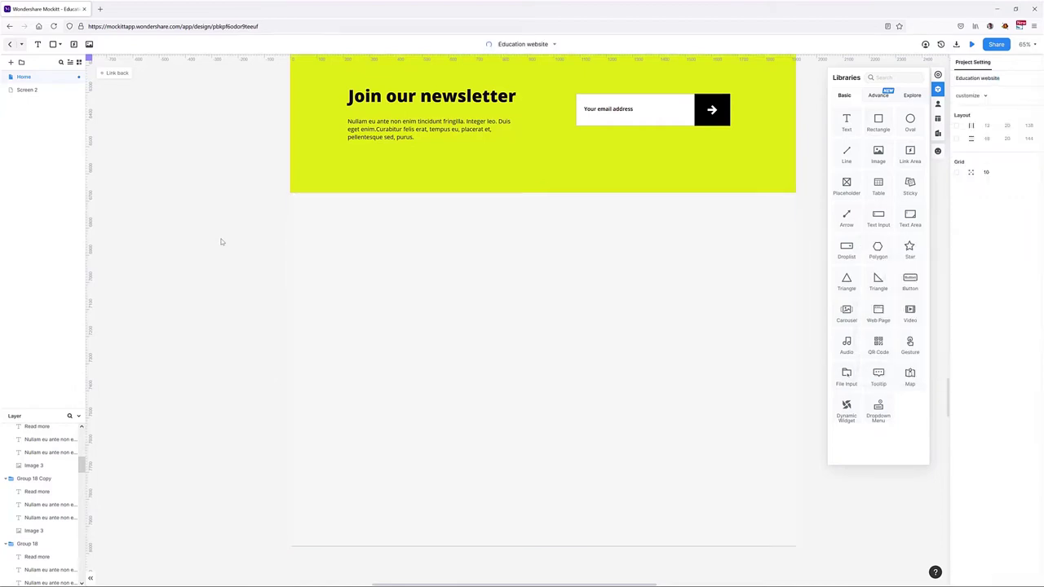
Duplicate the newsletter heading and paragraph group, place the copy in the grey footer, and ungroup it.
click(377, 98)
key(ctrl+d)
drag(378, 99, 385, 253)
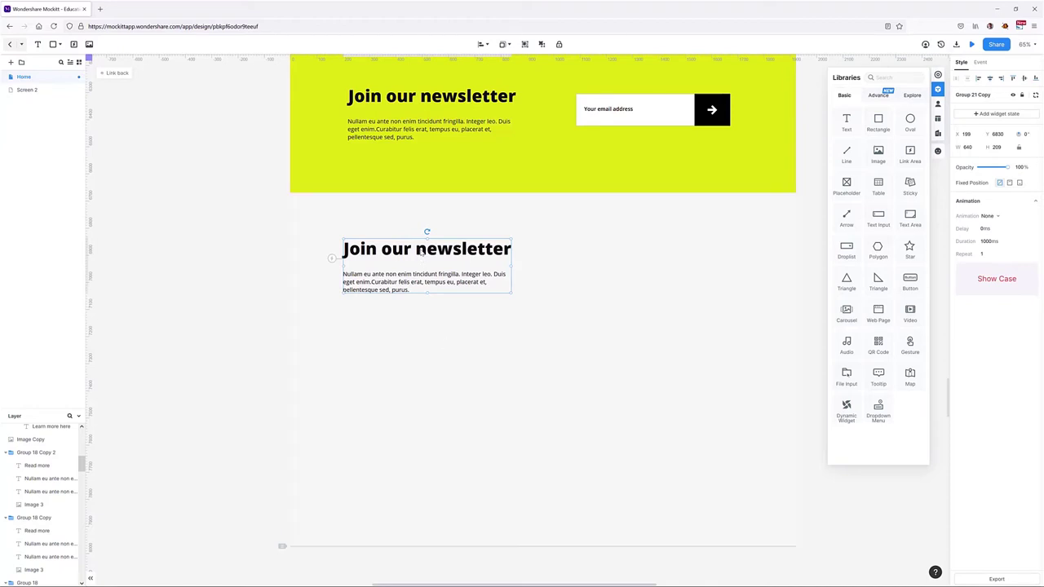
right_click(421, 254)
click(453, 368)
Replace the copied heading's text with MAIN NAVIGATION and reduce its font size to 22.
click(399, 255)
double_click(345, 249)
key(ctrl+a)
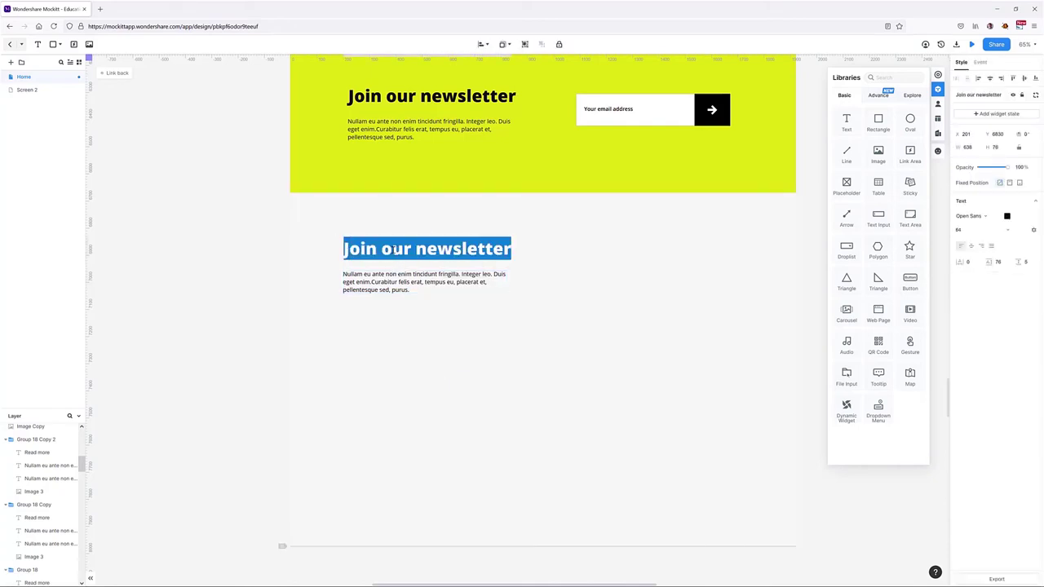
text(MAIN NAVIGaTION)
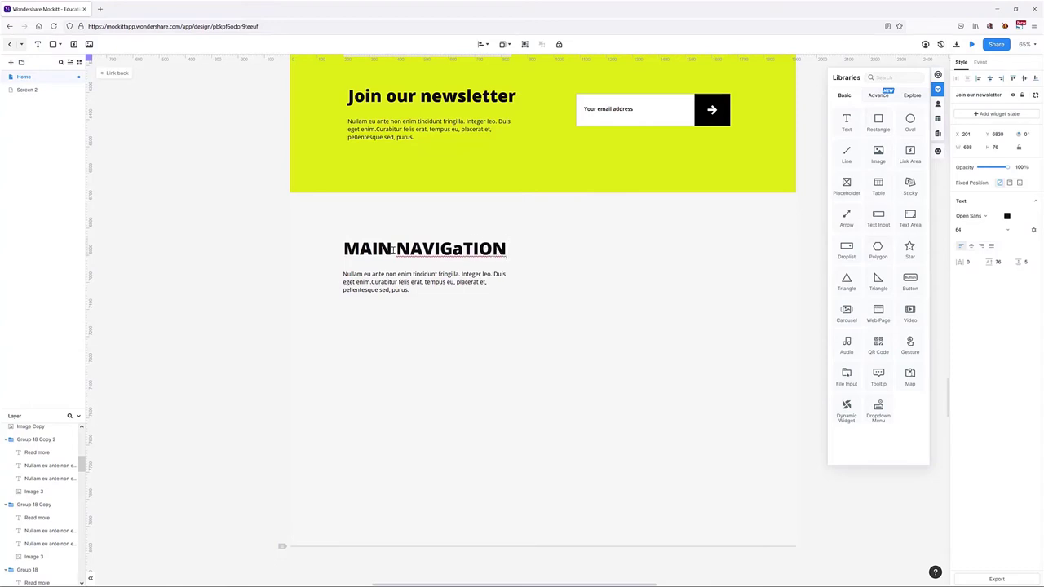
Duplicate the paragraph under the MAIN NAVIGATION heading four times in a vertical stack.
click(490, 290)
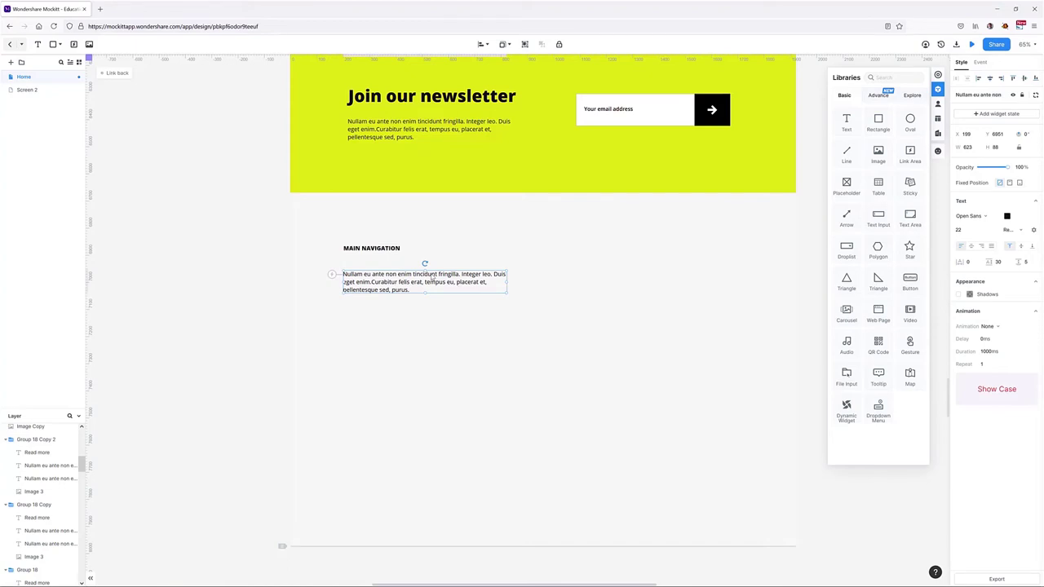
key(ctrl+d)
key(ctrl+d)
key(ctrl+d)
key(ctrl+d)
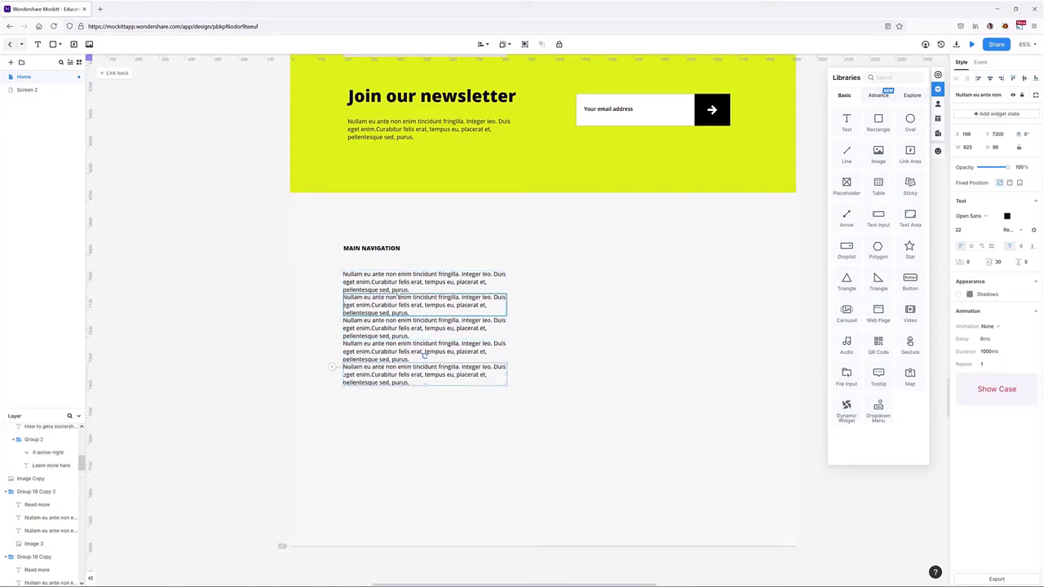
Shorten the stacked paragraphs to one-line links: Nullam eu ante, Non enim, Duis eget enim, Curabitur felis and Integer leo.
drag(507, 282, 412, 298)
click(412, 299)
scroll(387, 280, up, 3)
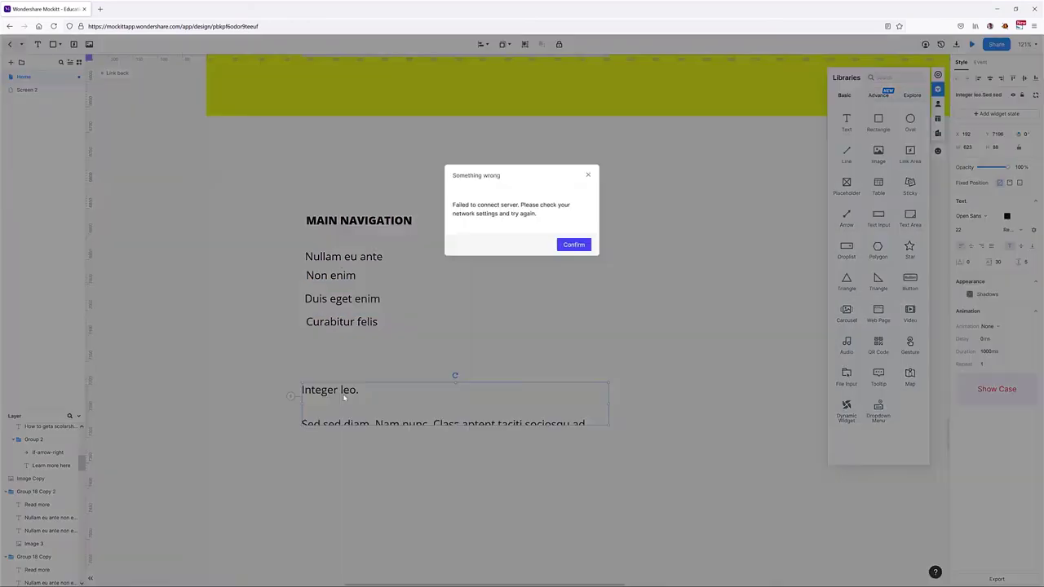
click(574, 244)
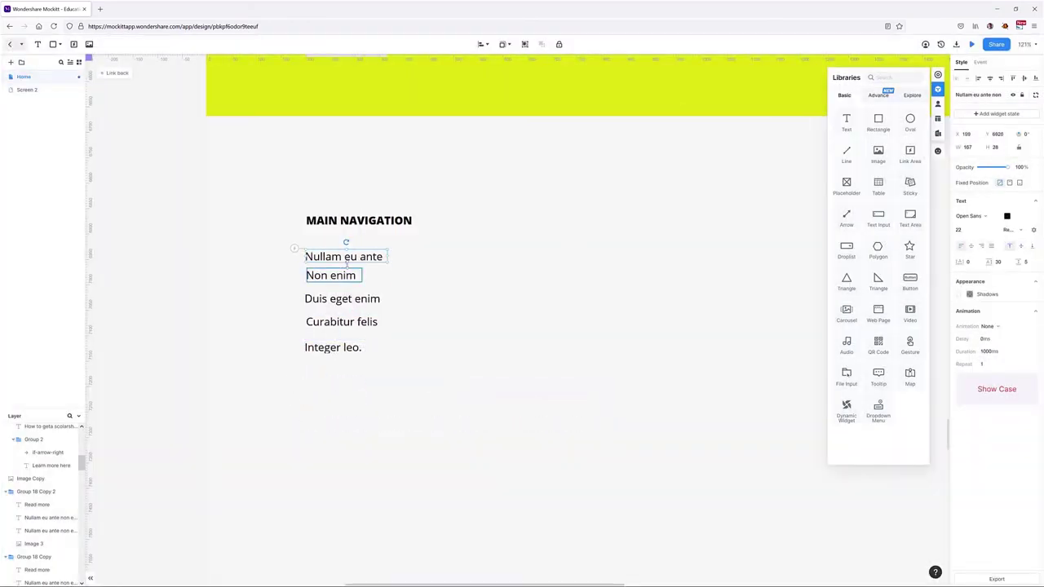
Group the MAIN NAVIGATION heading with its five links.
scroll(478, 294, up, 4)
click(392, 196)
shift+click(398, 224)
shift+click(379, 240)
shift+click(380, 258)
shift+click(381, 274)
shift+click(375, 290)
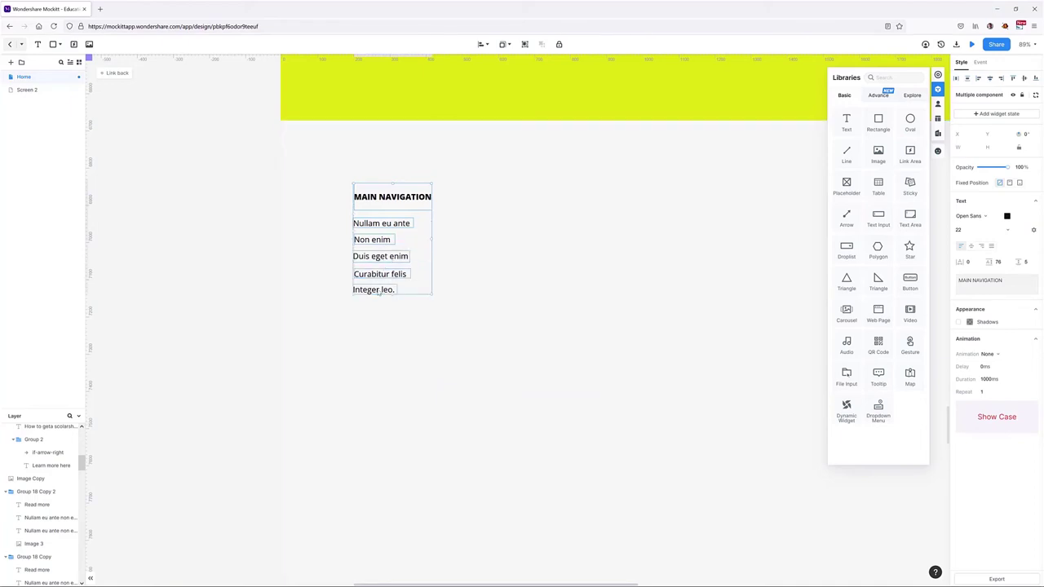
key(ctrl+g)
Duplicate the navigation group, place the copy beside the original, and change its heading to USEFUL LINKS.
key(ctrl+d)
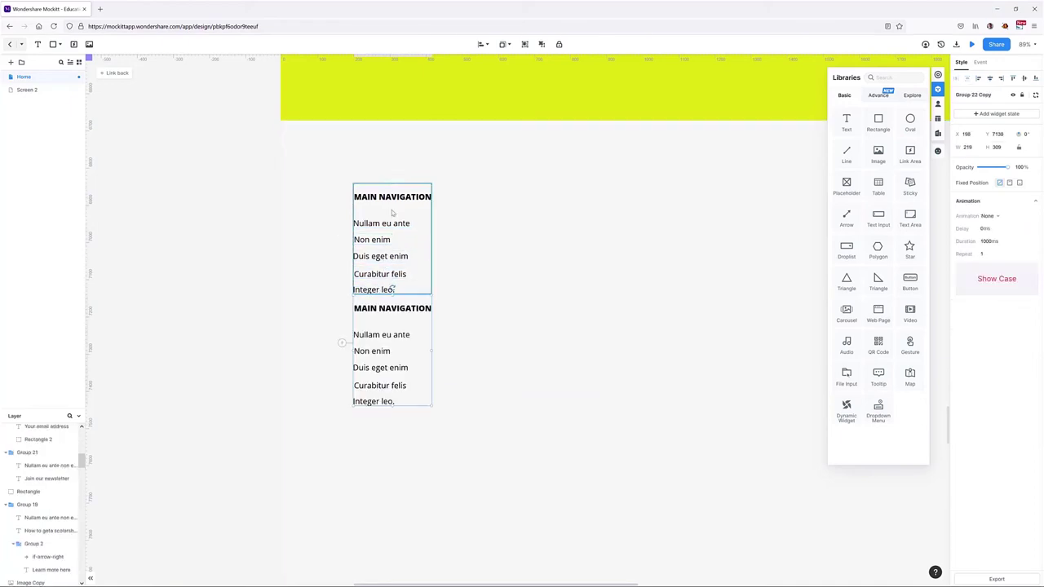
drag(366, 312, 535, 204)
double_click(542, 200)
text(USEFUL LINKS)
key(Escape)
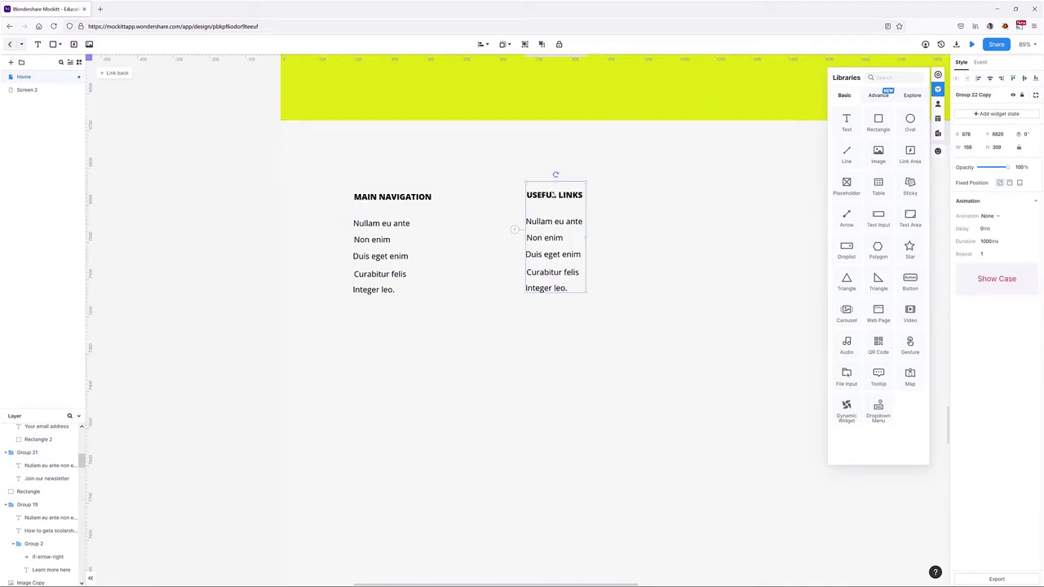
Duplicate the USEFUL LINKS column, place the copy beside it, and change its heading to MORE INFO.
key(ctrl+d)
scroll(522, 326, right, 3)
drag(432, 304, 593, 212)
double_click(594, 210)
key(BackSpace)
text(MORE INFO)
click(583, 247)
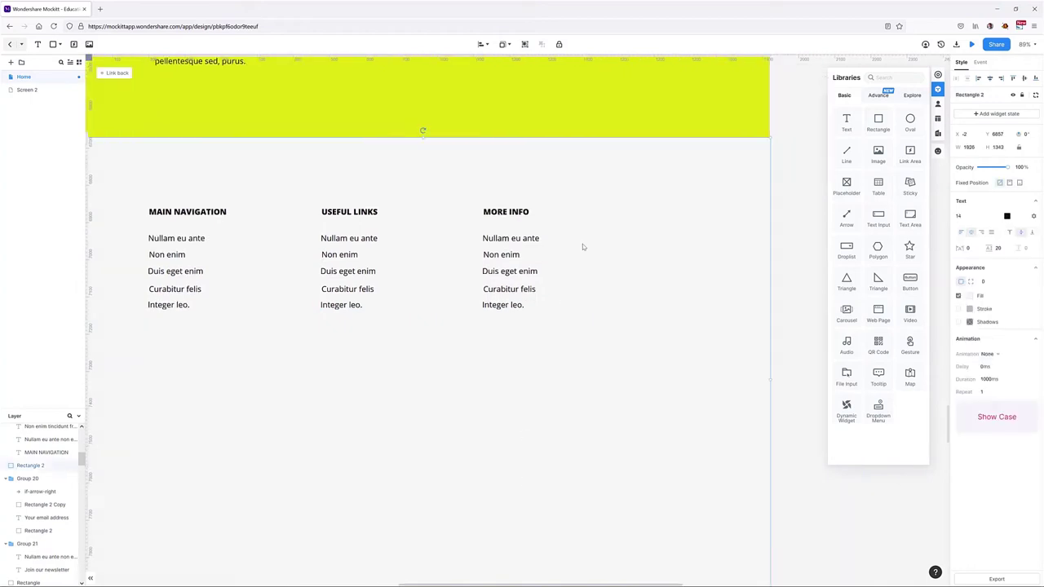
Shift the USEFUL LINKS and MORE INFO columns closer to MAIN NAVIGATION to make room for a fourth column.
drag(337, 216, 315, 215)
click(506, 214)
drag(505, 214, 478, 213)
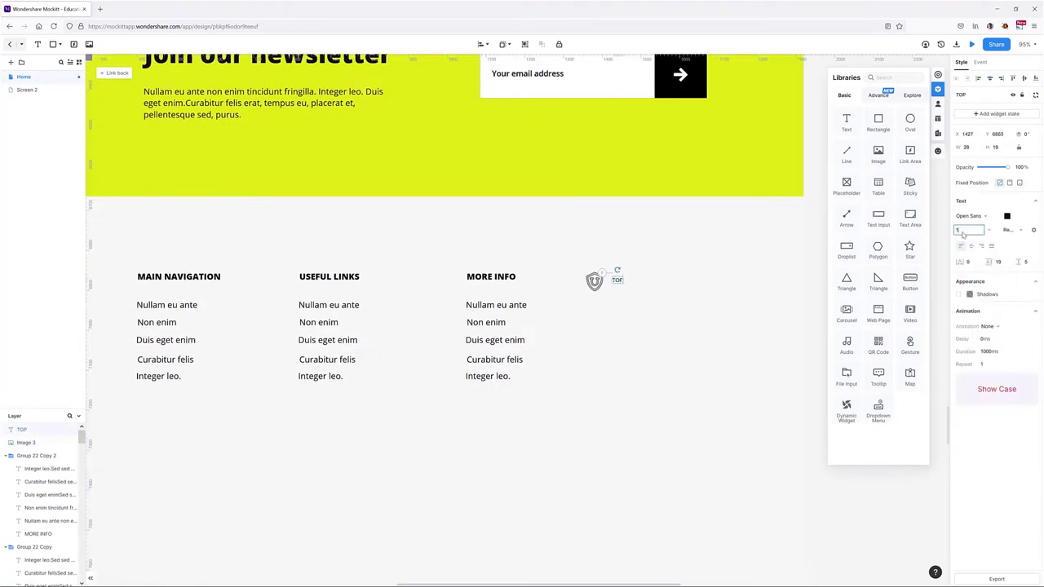
Build the fourth footer column with the TOP UNIVERSITY logo, a short paragraph, and a bold phone number line.
scroll(635, 298, up, 5)
scroll(634, 297, down, 5)
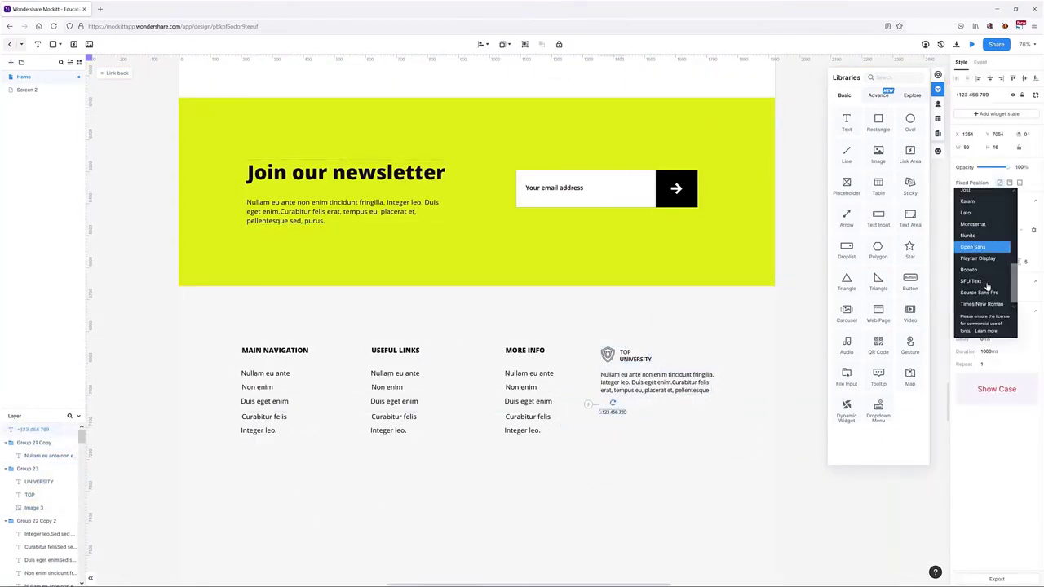
click(987, 285)
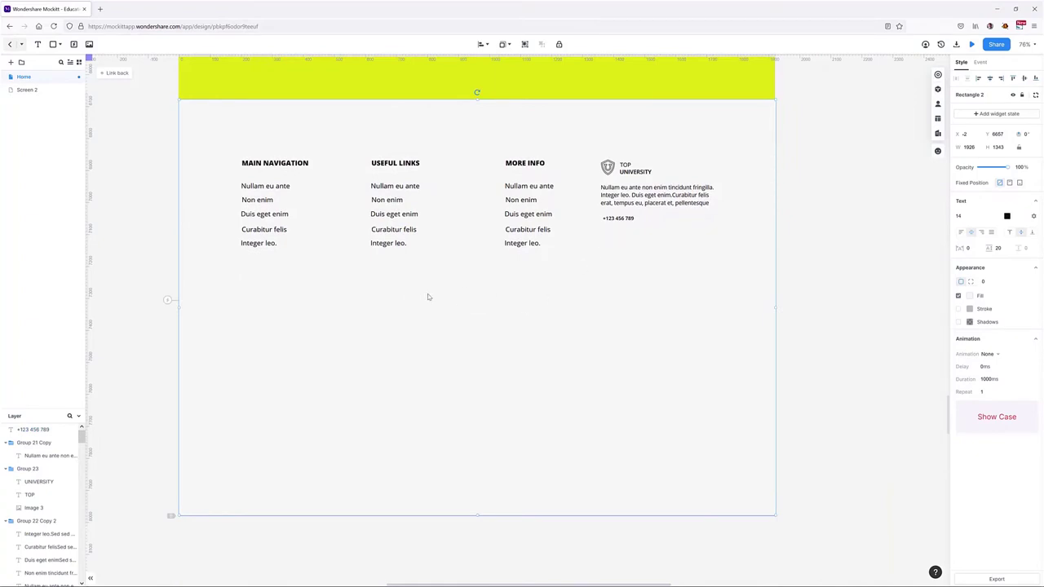
Add Twitter, Instagram, Facebook, YouTube and LinkedIn icons in an evenly spaced, grouped row centred below the footer columns.
click(938, 152)
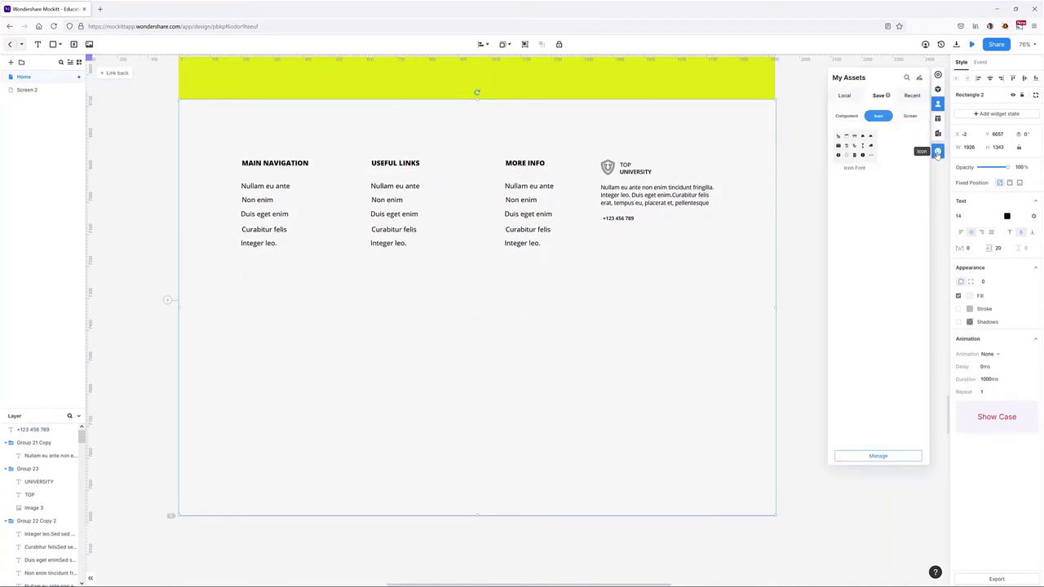
click(869, 148)
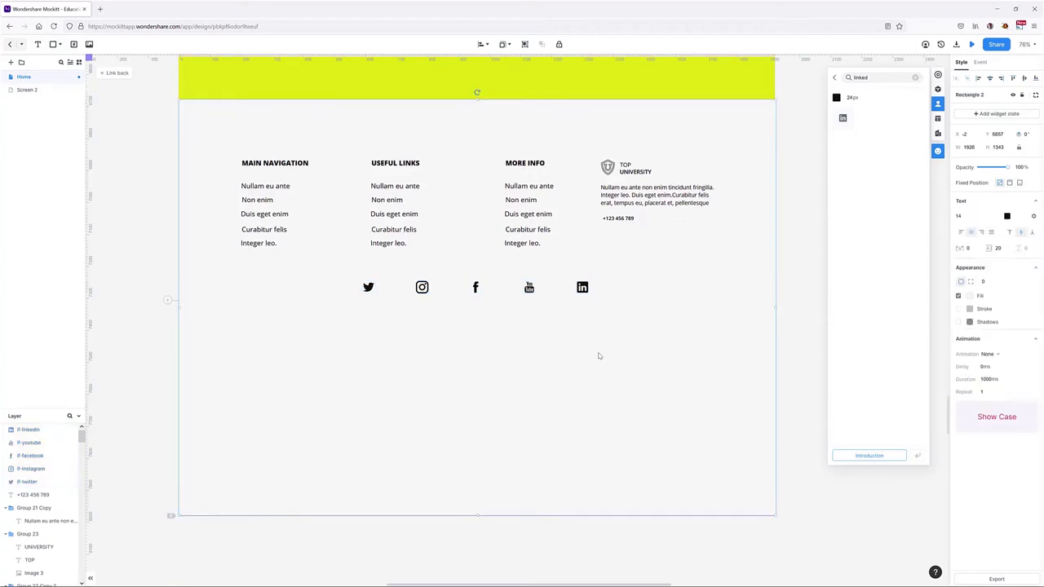
click(163, 253)
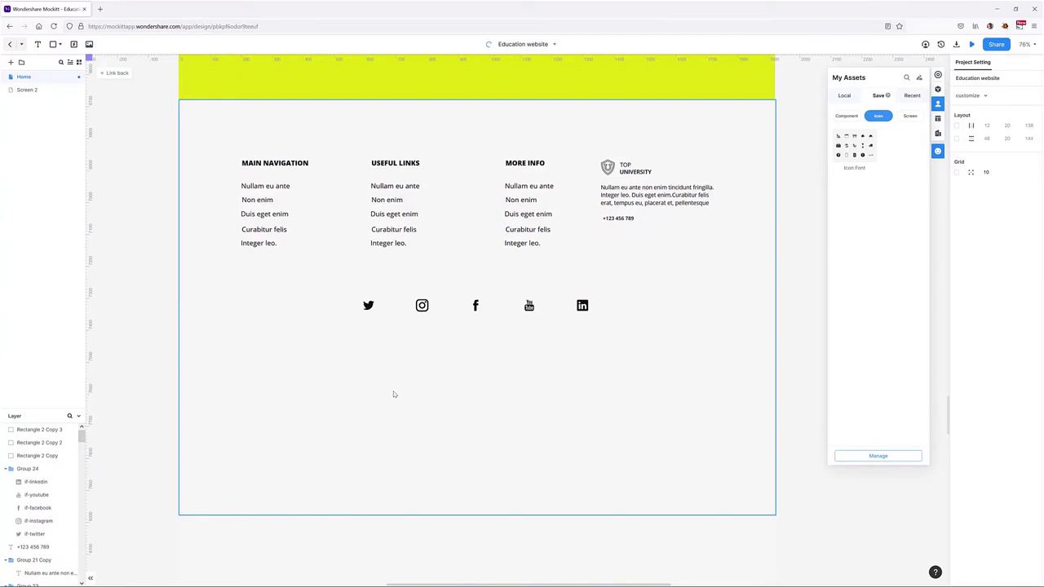
Duplicate the footer rectangle and turn the copy into a slim, slightly darker grey bar along the page's lower edge.
click(495, 404)
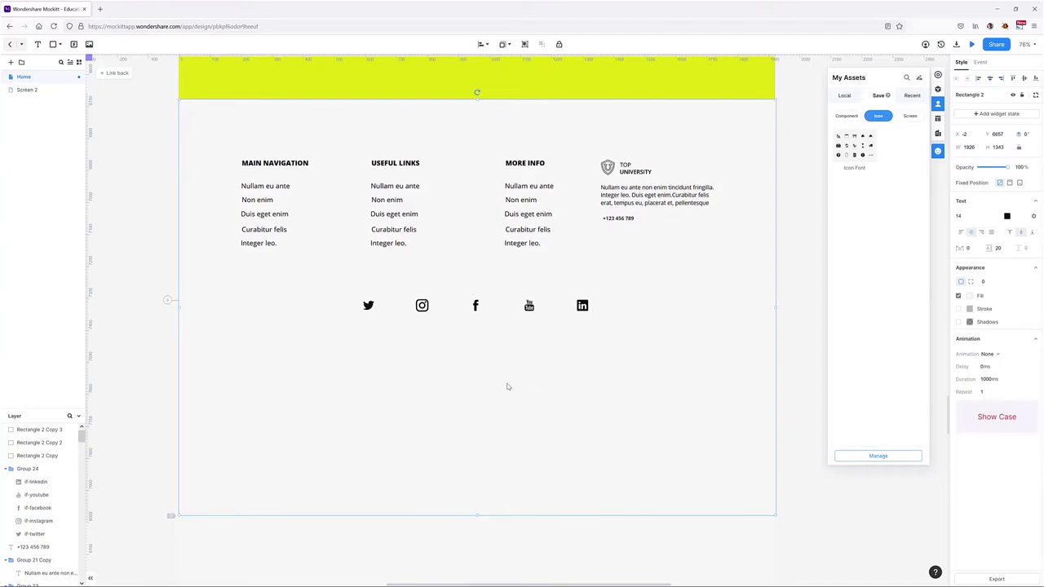
right_click(507, 387)
click(522, 414)
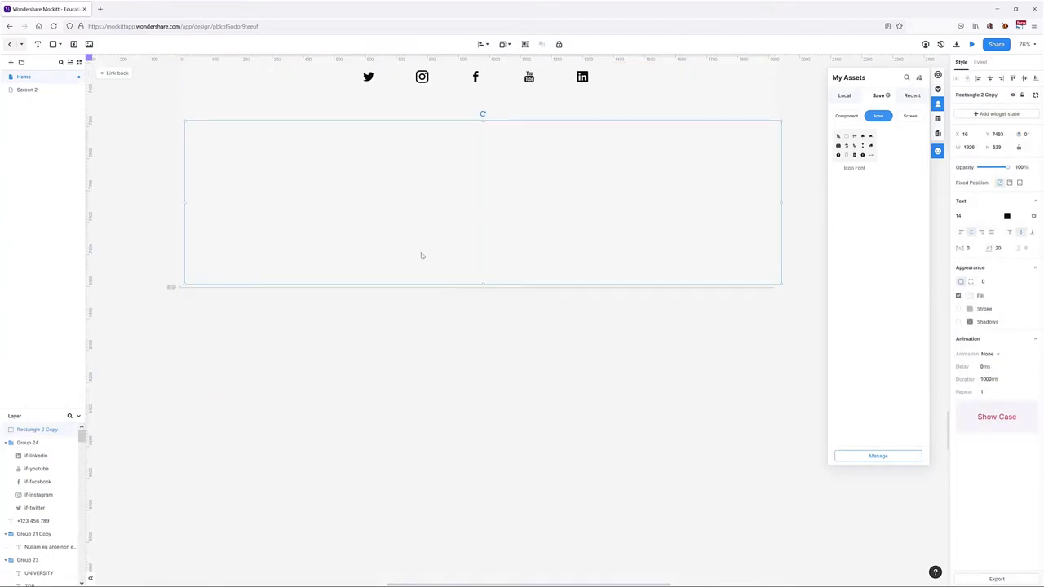
click(457, 454)
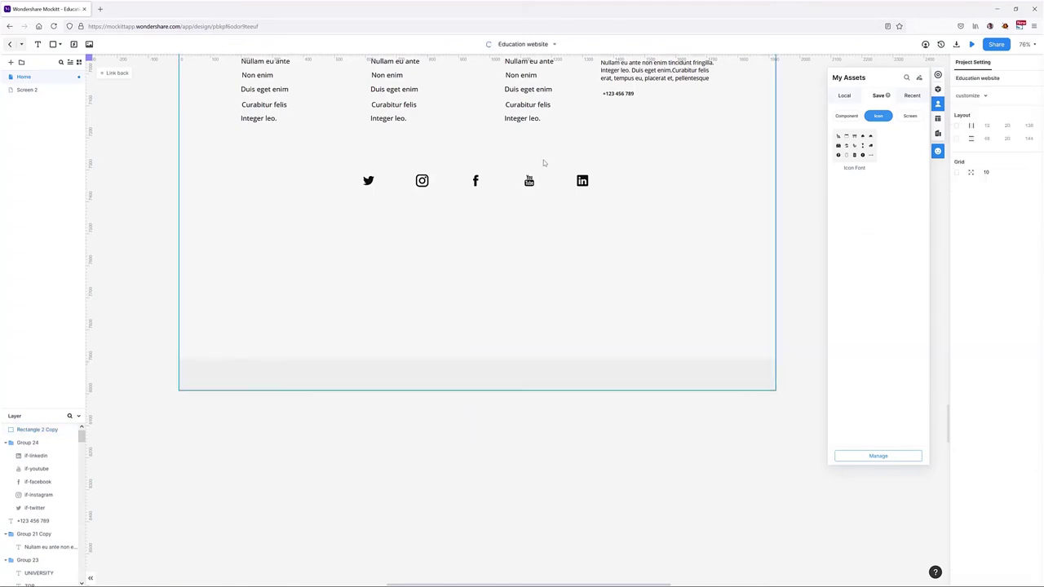
scroll(584, 209, up, 1)
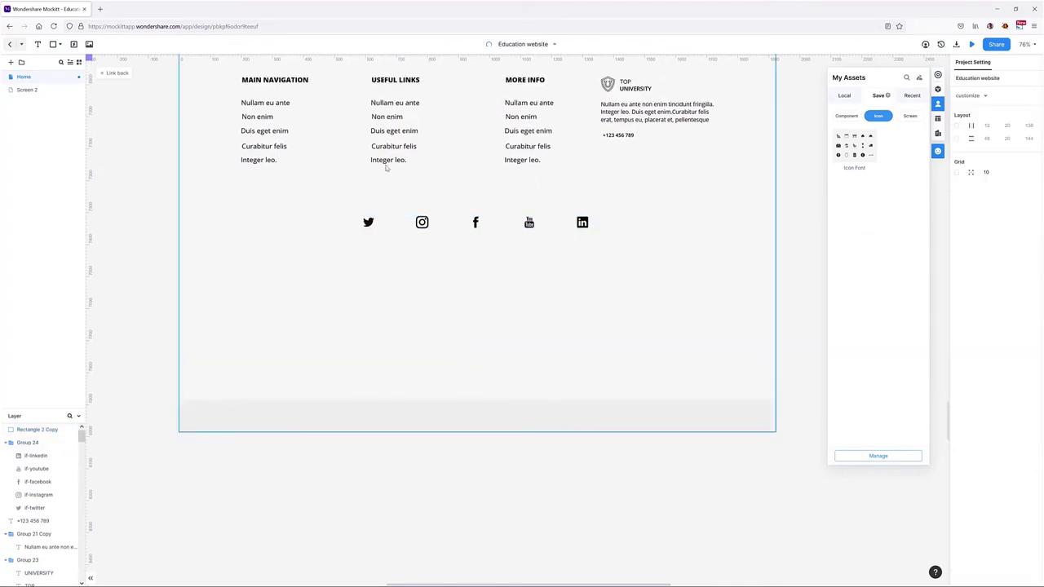
Add a text element reading "2021 Top University" on the darker footer bar.
click(937, 89)
drag(847, 123, 360, 418)
double_click(360, 418)
text(2021)
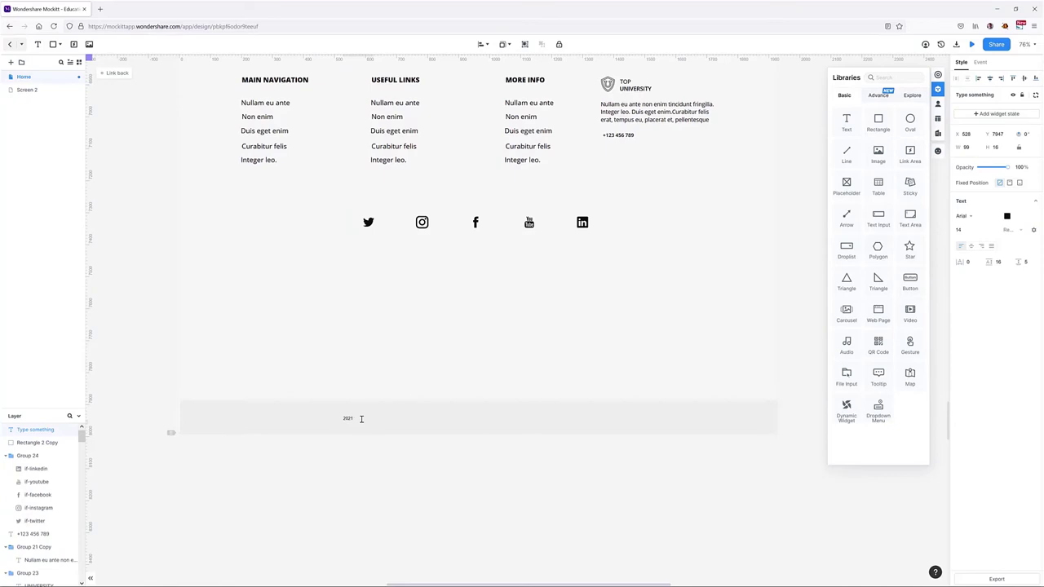
text( Top University)
key(Escape)
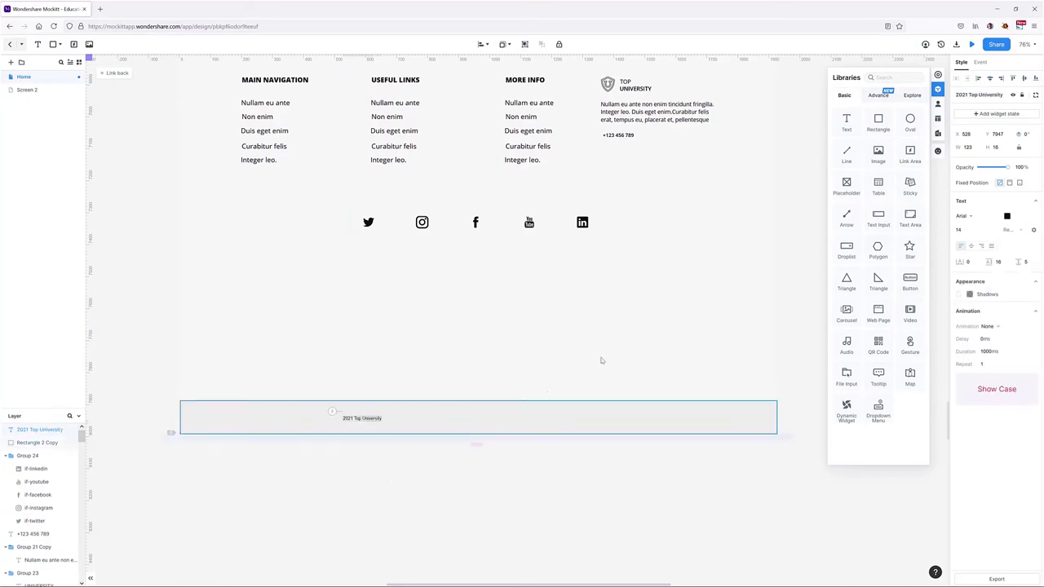
Search the Icofont set for "copy", place the copyright icon before the 2021 Top University text, and set that text in Open Sans.
click(938, 151)
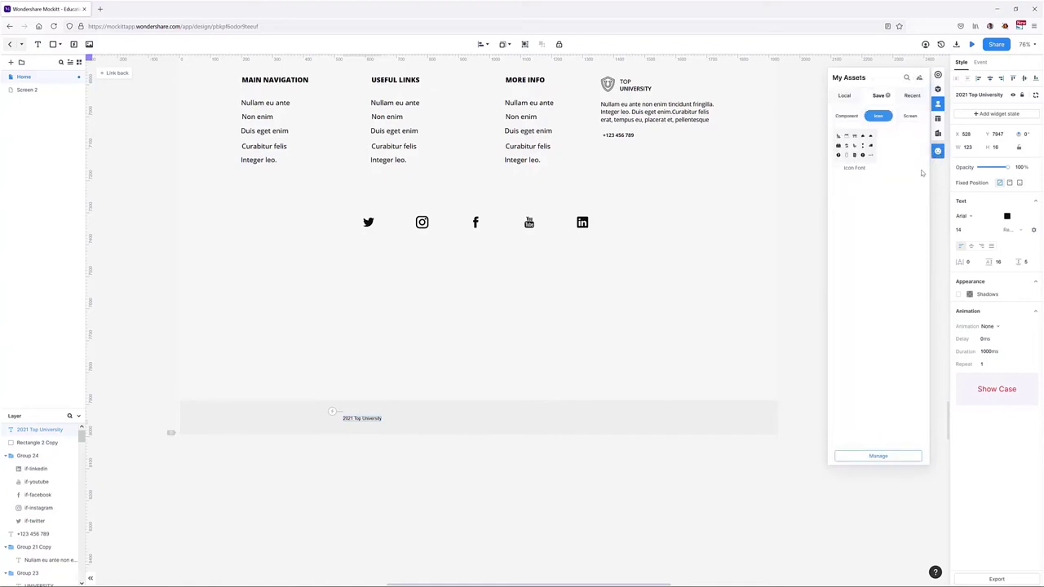
click(854, 147)
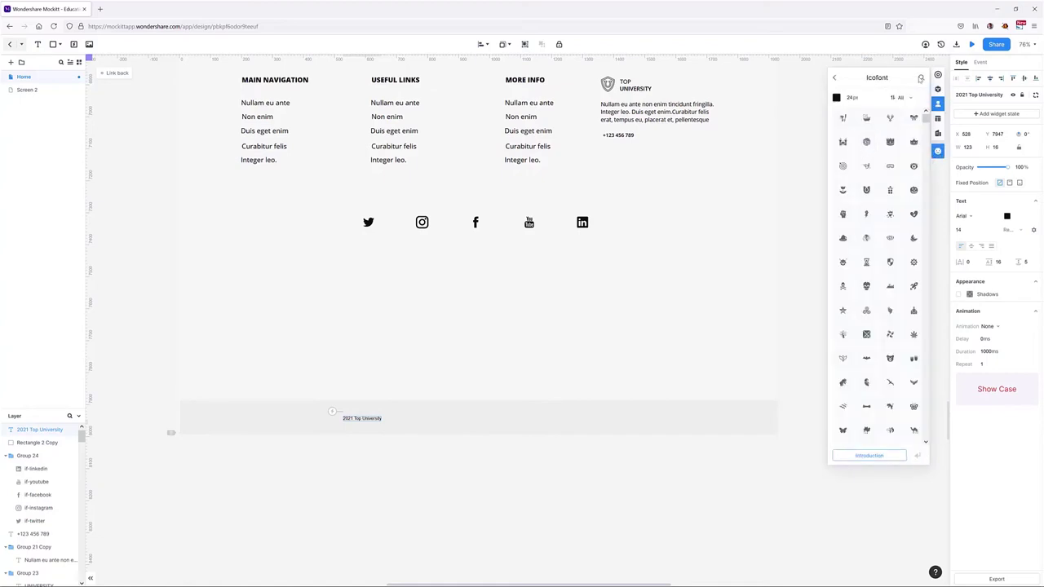
click(921, 78)
text(d)
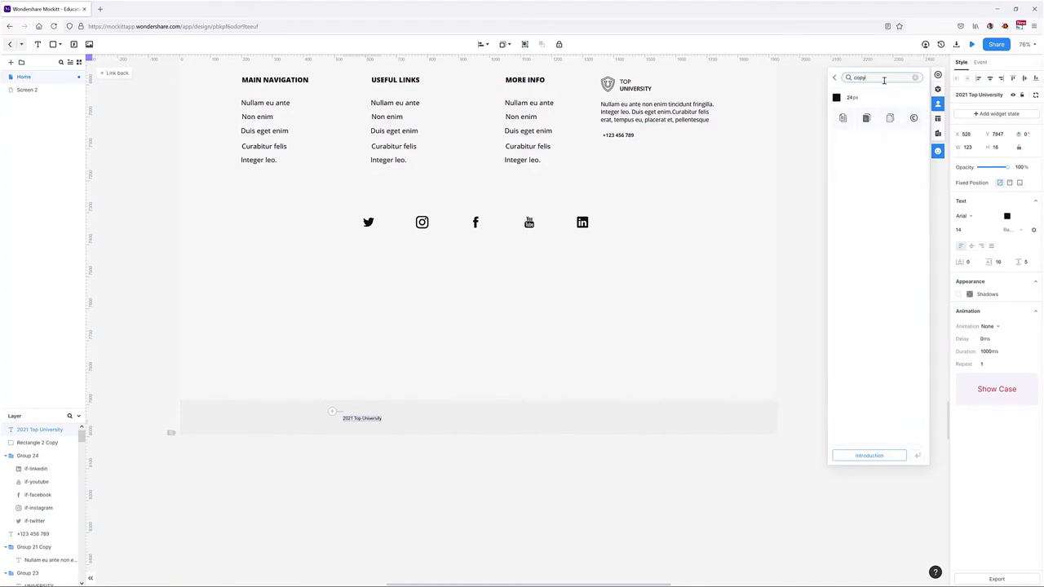
drag(913, 118, 334, 421)
scroll(342, 413, up, 5)
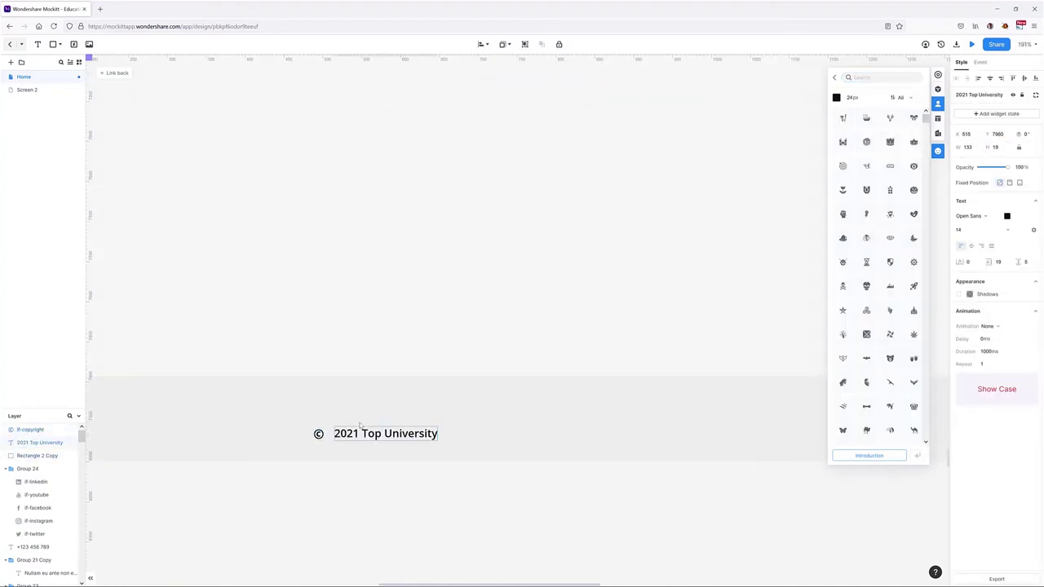
Group the copyright icon with the 2021 Top University text and move the group toward the bar's left end.
shift+click(343, 421)
key(ctrl+g)
scroll(343, 422, down, 5)
drag(400, 478, 296, 473)
click(352, 517)
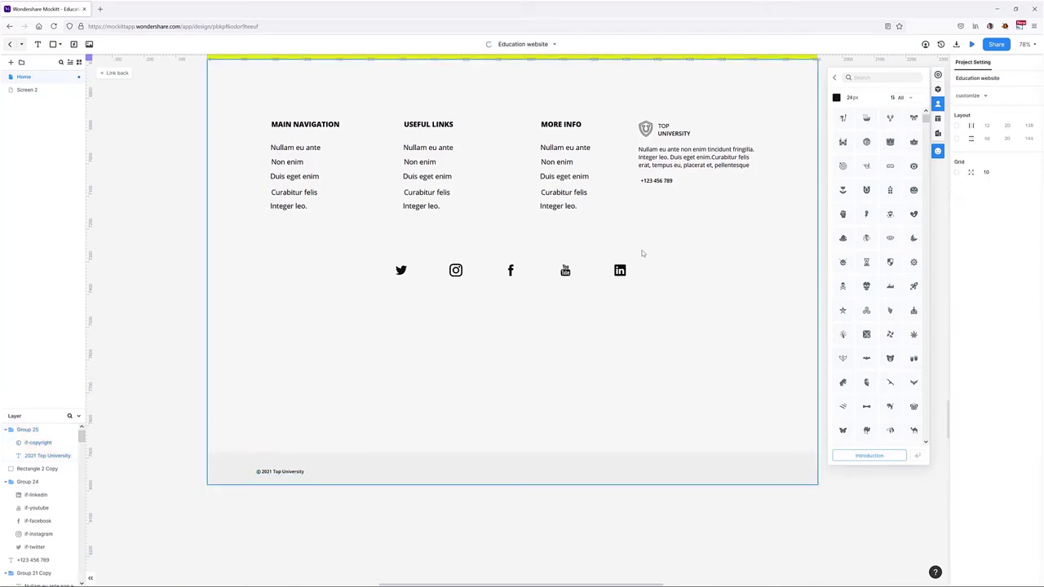
Duplicate the paragraph beneath the TOP UNIVERSITY logo and place the copy on the right part of the darker footer bar.
click(692, 165)
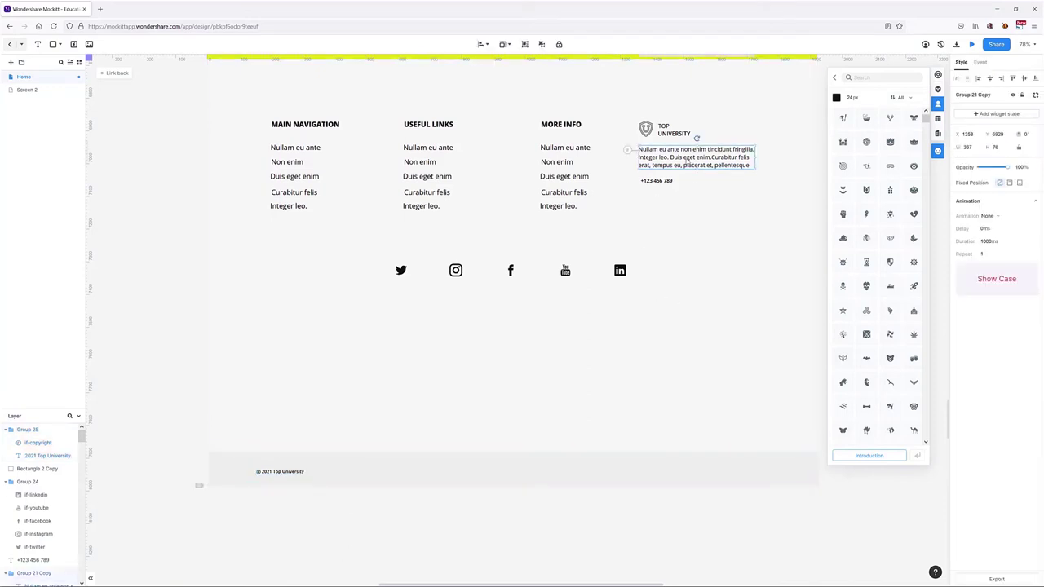
key(ctrl+d)
drag(689, 199, 661, 487)
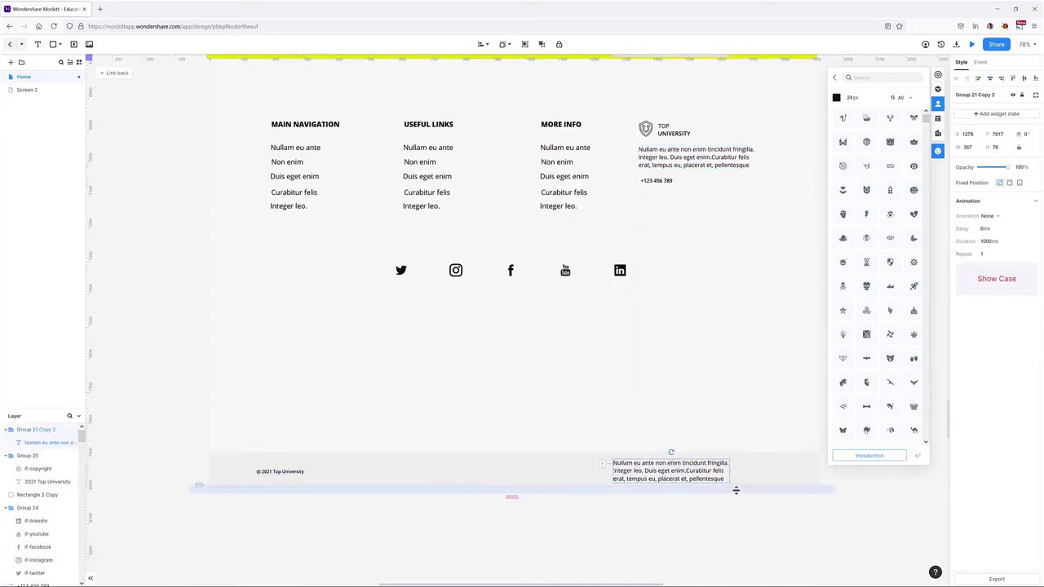
Shrink the copied paragraph on the copyright bar to one line about 177 by 27, and make short link texts reading "Nullam eu" and "Integer".
drag(728, 479, 653, 476)
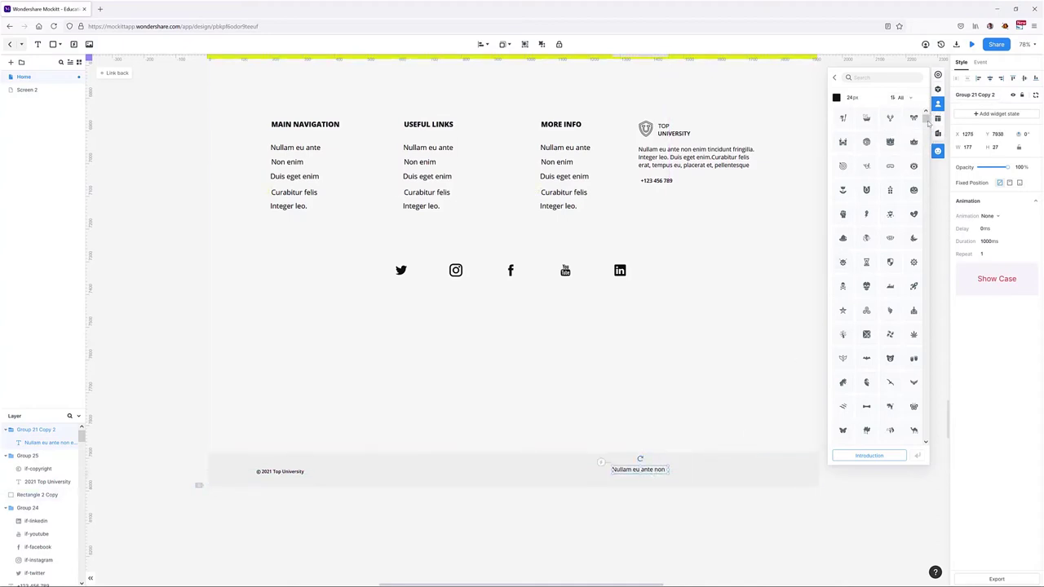
click(938, 152)
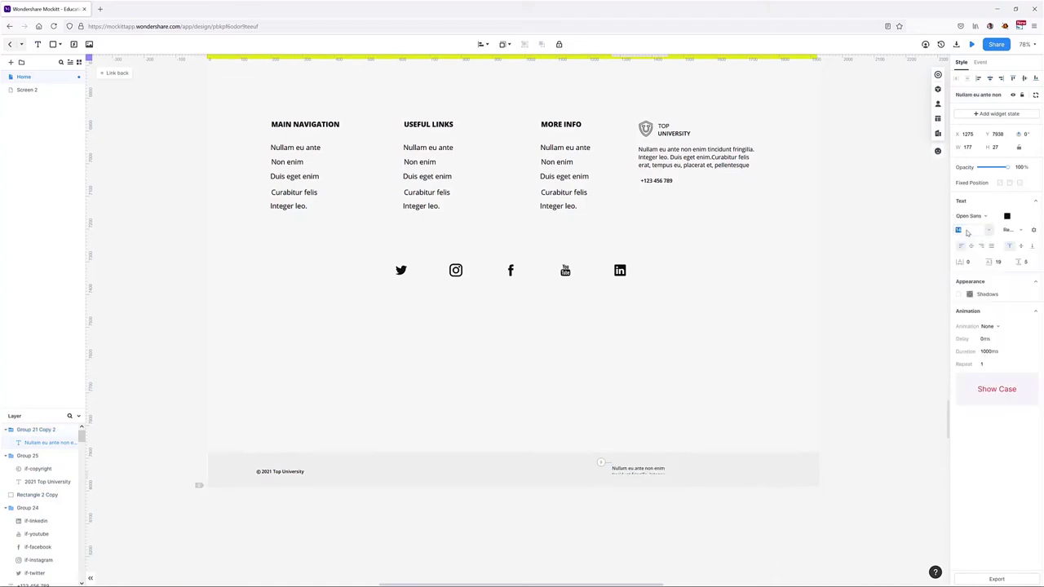
key(ctrl+d)
key(ctrl+equal)
double_click(640, 467)
key(BackSpace)
key(Escape)
Duplicate the short link text once more and change the third link's wording to "Aenean risus".
key(ctrl+d)
double_click(708, 423)
text(Aenean risus est, porttitor vel, gravida sit amet, vestibulum sit amet, nibh. Ut faucibus)
key(Escape)
Group the three short link texts and nudge the group toward the right end of the copyright bar.
key(ctrl+g)
key(ctrl+minus)
key(ctrl+minus)
key(ctrl+minus)
key(shift+Right)
key(shift+Right)
key(shift+Right)
key(shift+Right)
key(shift+Right)
key(shift+Right)
key(shift+Right)
key(shift+Right)
key(shift+Right)
key(shift+Right)
key(shift+Right)
key(shift+Right)
key(shift+Right)
key(shift+Right)
key(shift+Right)
Group the copyright bar with its contents and move it up beneath the social icons, to about Y 7491.
click(734, 477)
click(644, 409)
shift+click(587, 356)
click(563, 422)
drag(563, 414, 554, 334)
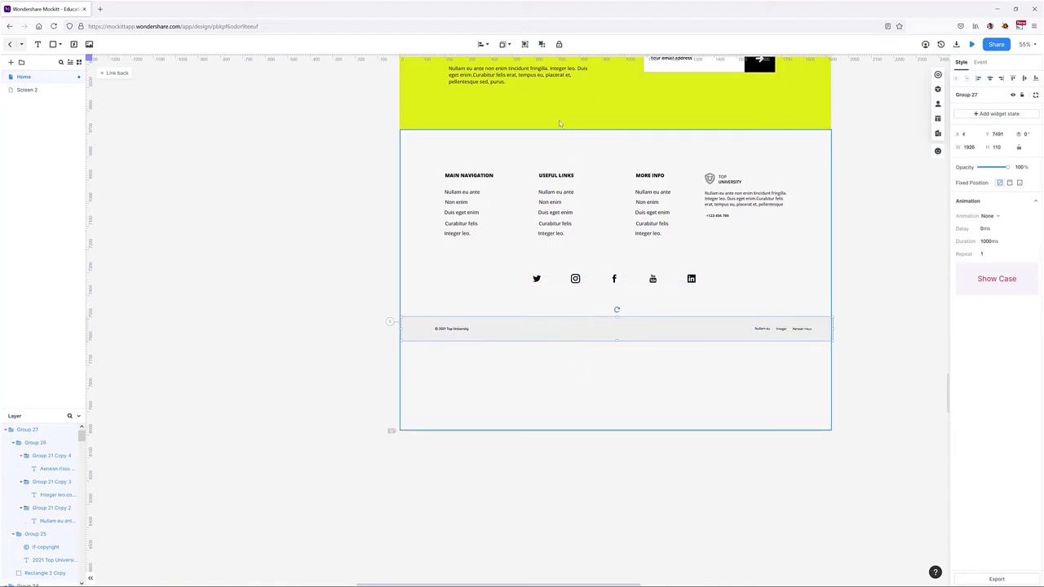
click(511, 286)
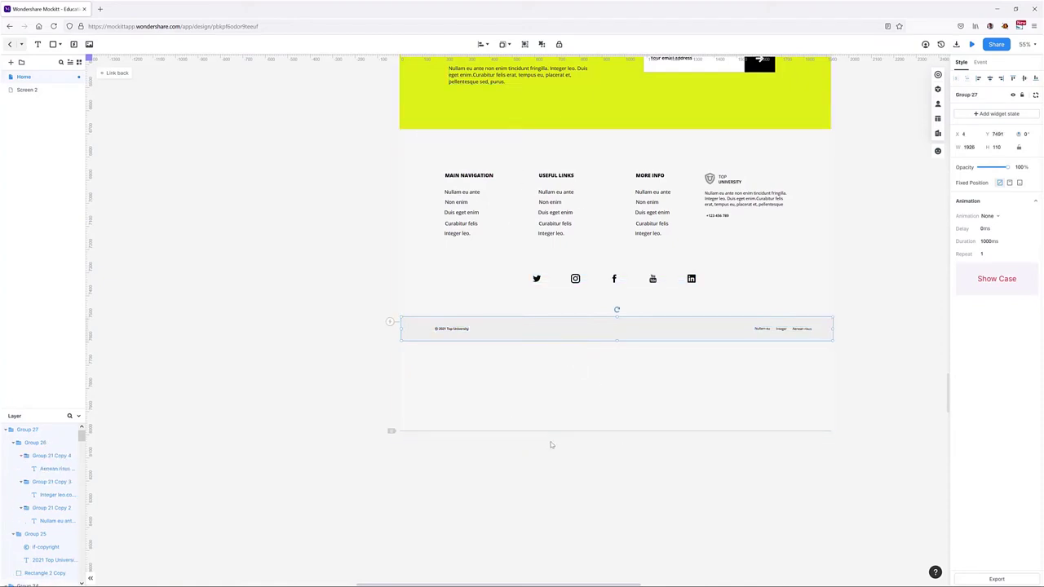
Shorten the footer's light grey background to 944 px high and reduce the Home screen's height to end at the copyright bar.
click(615, 429)
drag(618, 431, 618, 341)
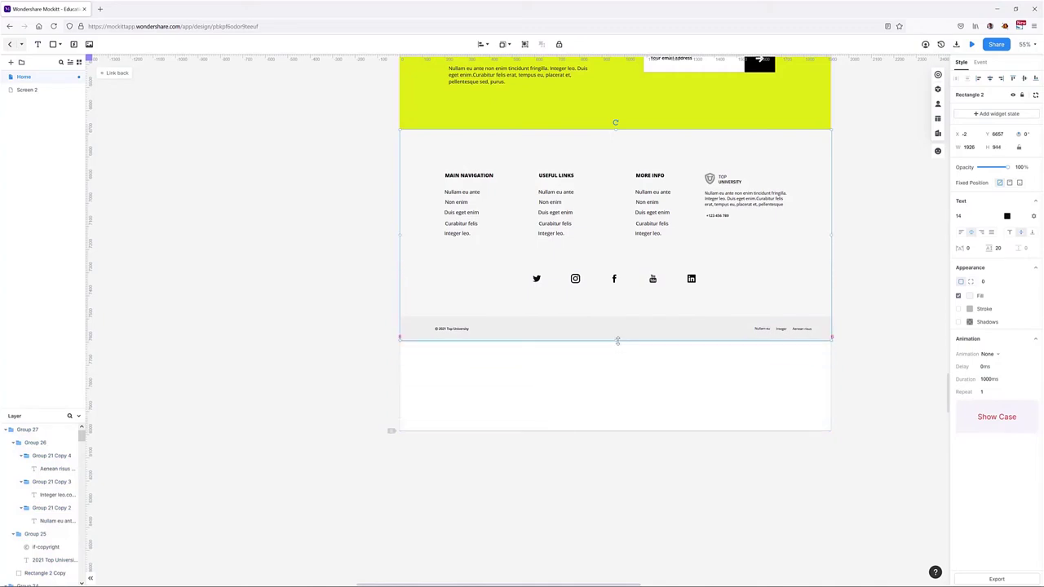
click(591, 405)
drag(608, 431, 595, 341)
click(598, 398)
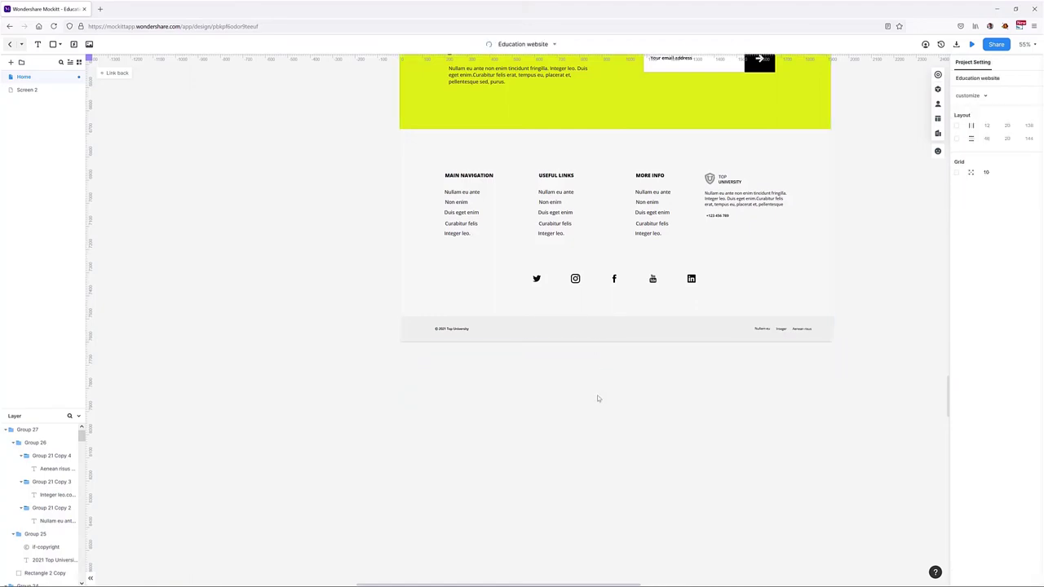
Group all the footer elements and create a master named "Footer" from the group.
ctrl+scroll(650, 417, up, 3)
ctrl+scroll(650, 417, down, 4)
ctrl+scroll(650, 416, down, 3)
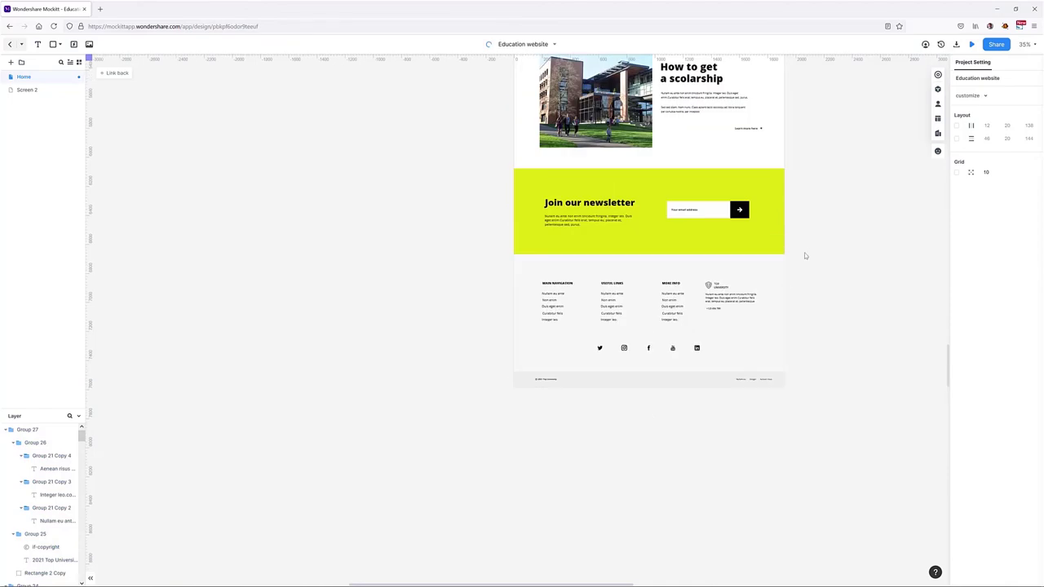
scroll(792, 250, right, 2)
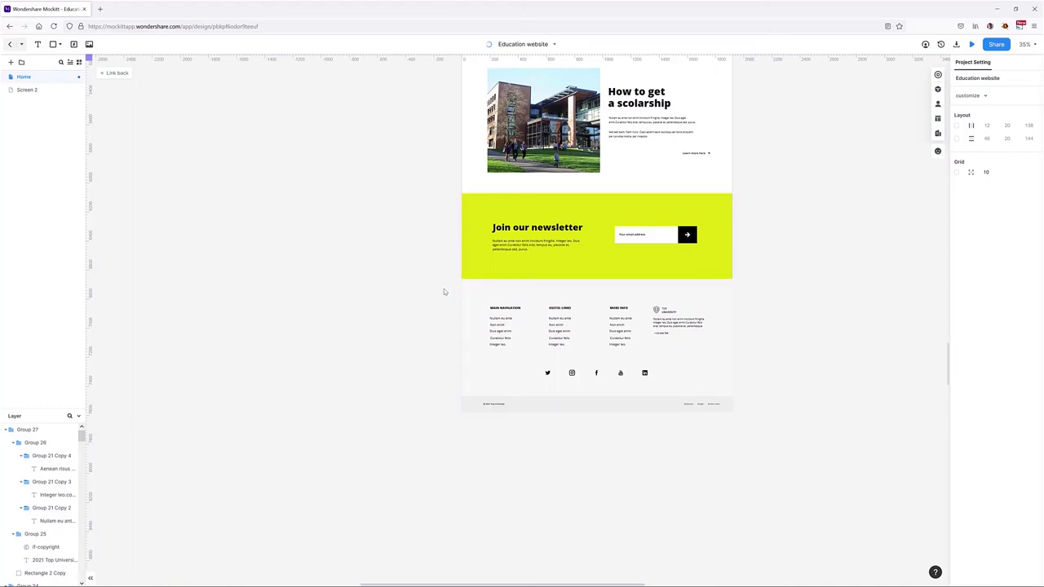
drag(794, 439, 355, 301)
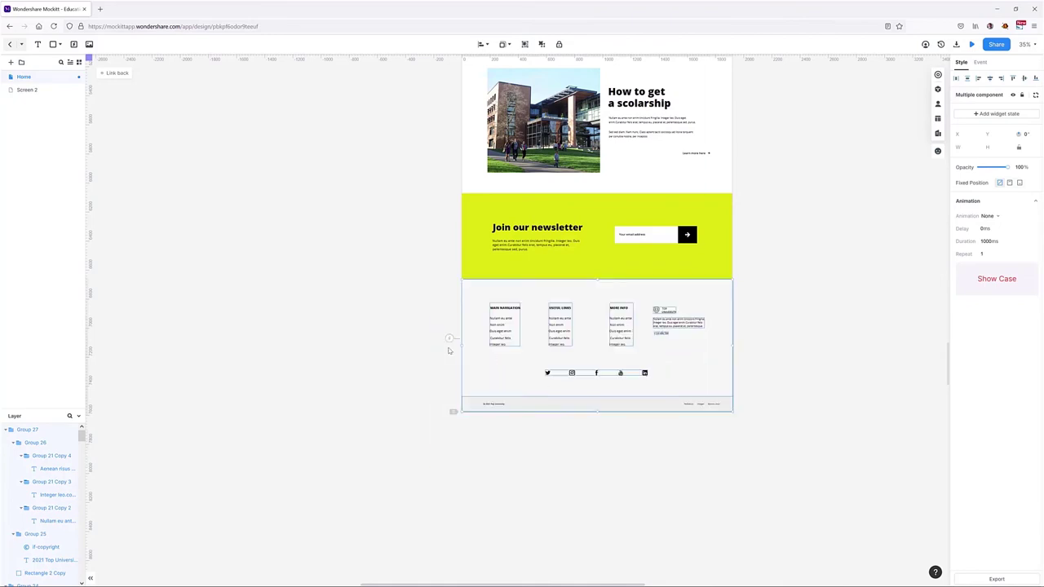
key(ctrl+g)
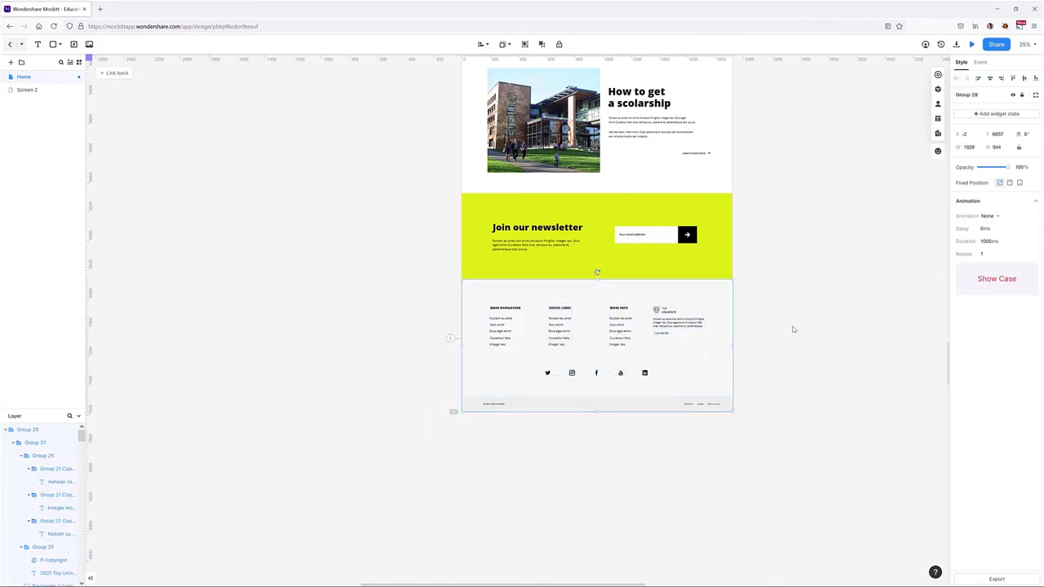
right_click(723, 303)
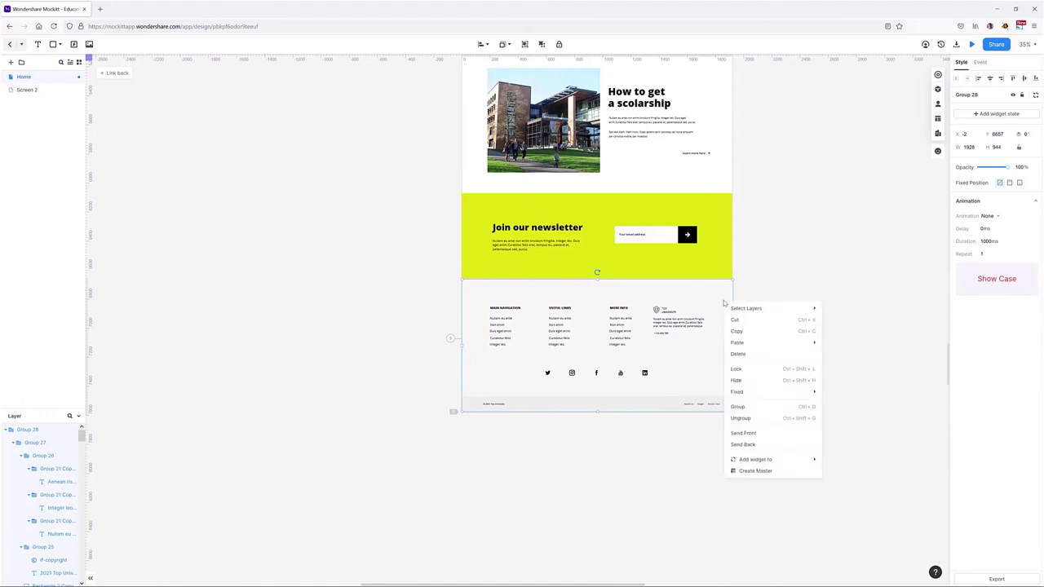
click(773, 471)
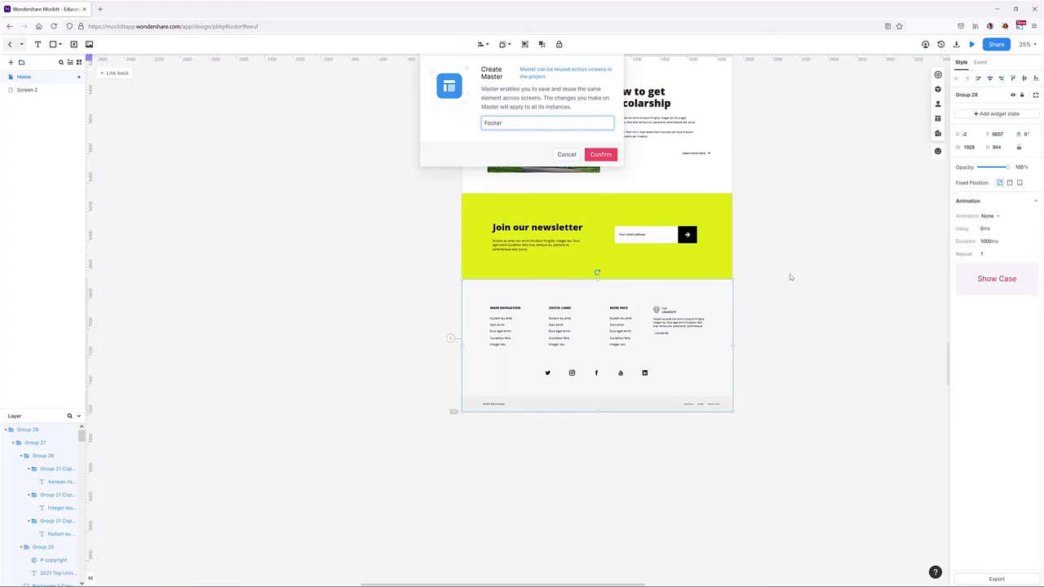
key(Return)
Review the saved Footer and Header masters and look over the lower part of the home page.
scroll(882, 227, up, 5)
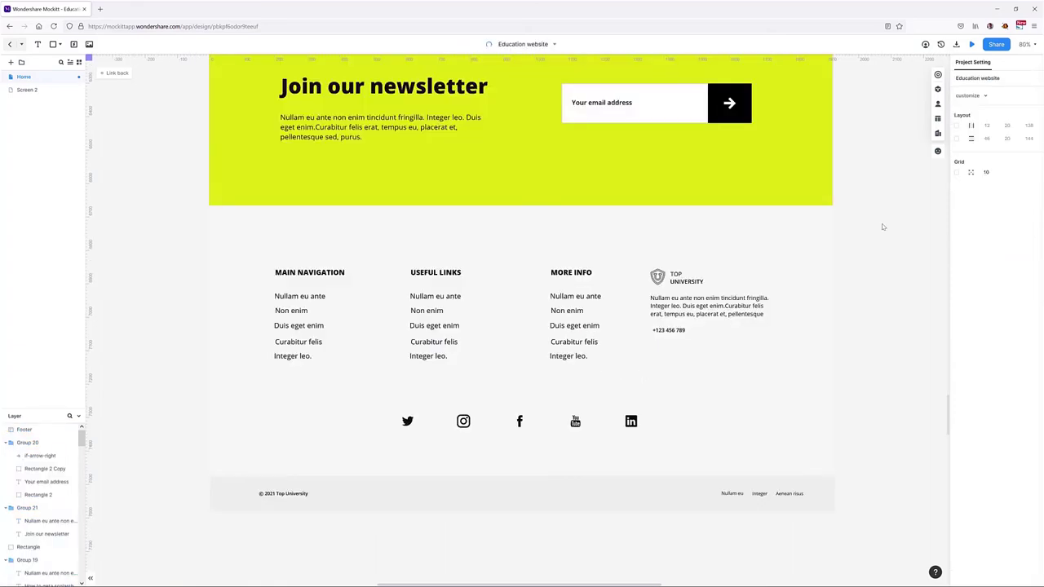
click(937, 118)
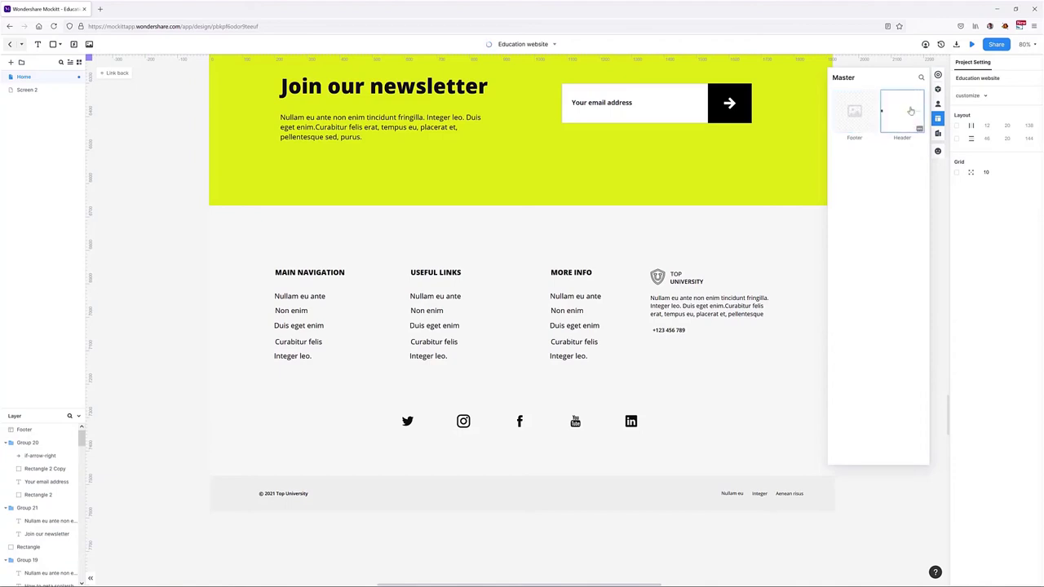
click(937, 118)
click(218, 217)
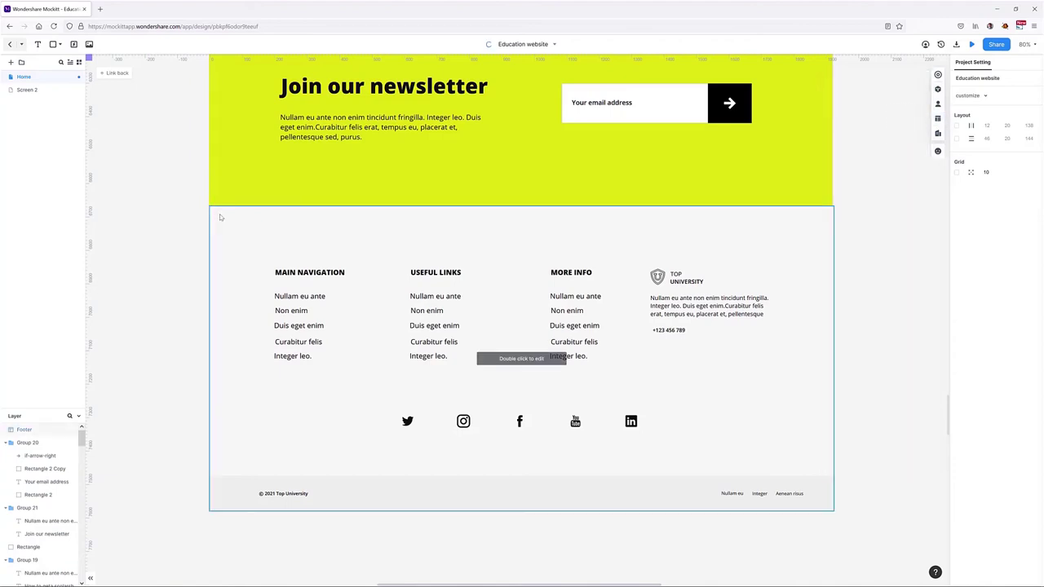
scroll(164, 190, down, 4)
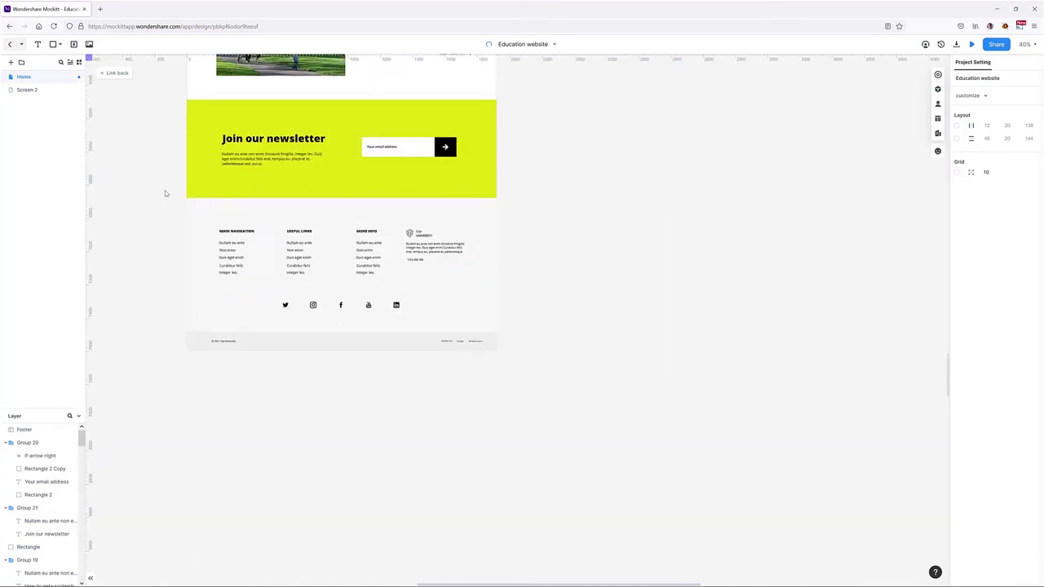
scroll(725, 256, down, 2)
scroll(726, 347, up, 2)
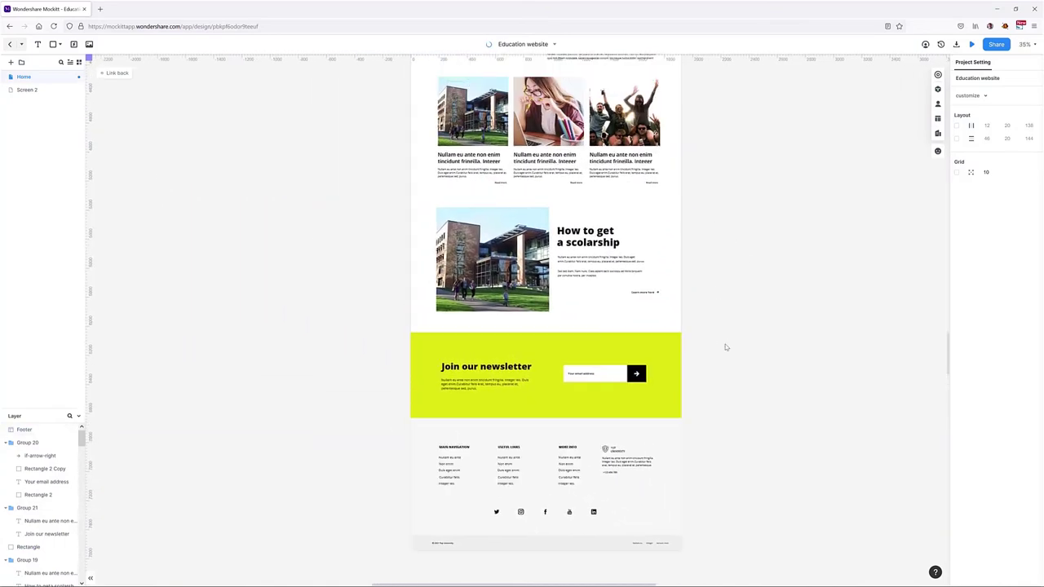
scroll(738, 338, up, 3)
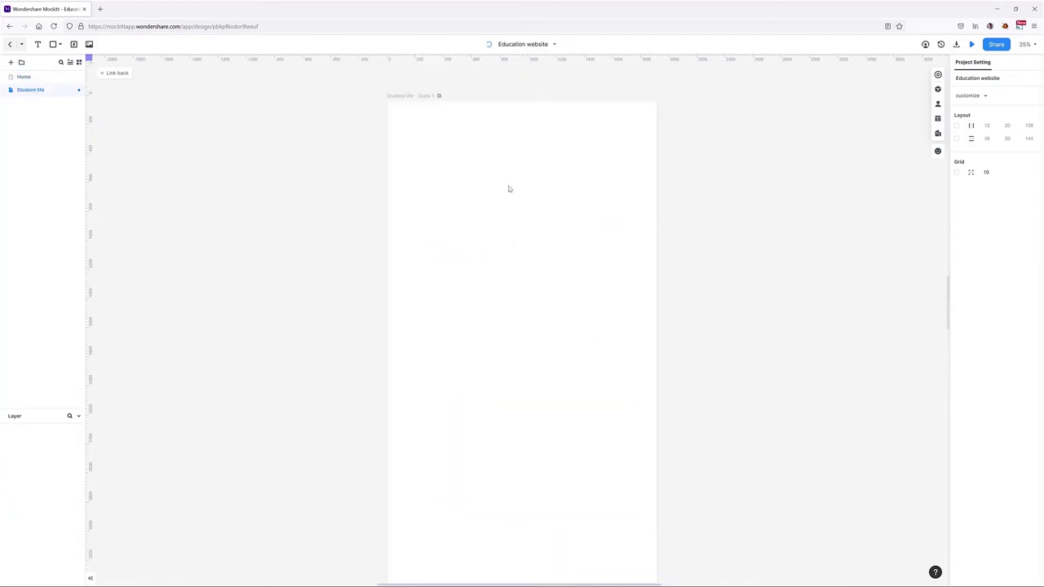
Copy the hero image and its "Start your new life and career today!" text group from Home onto the Student life screen.
click(25, 80)
scroll(720, 177, up, 4)
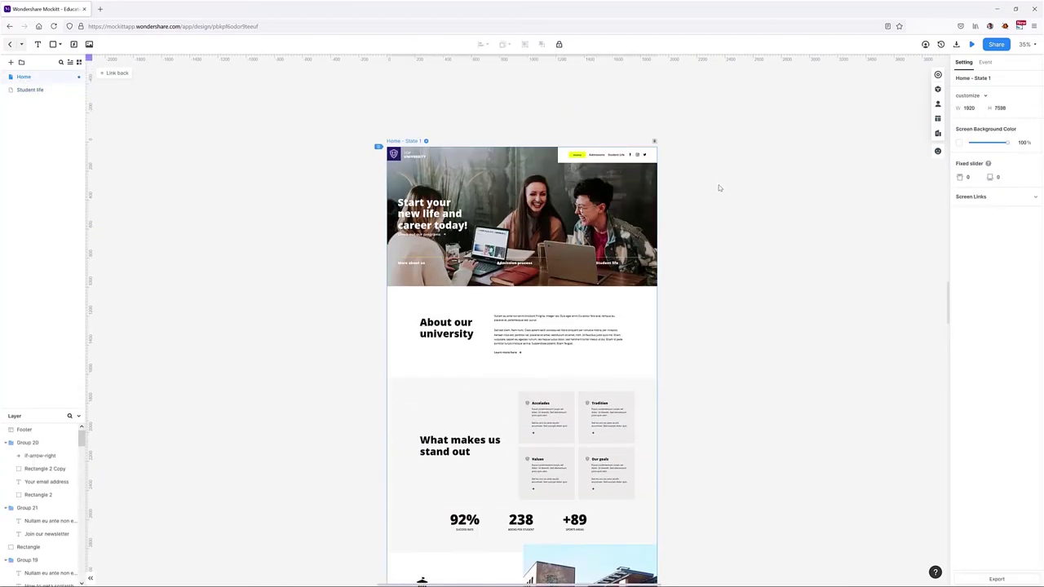
click(606, 212)
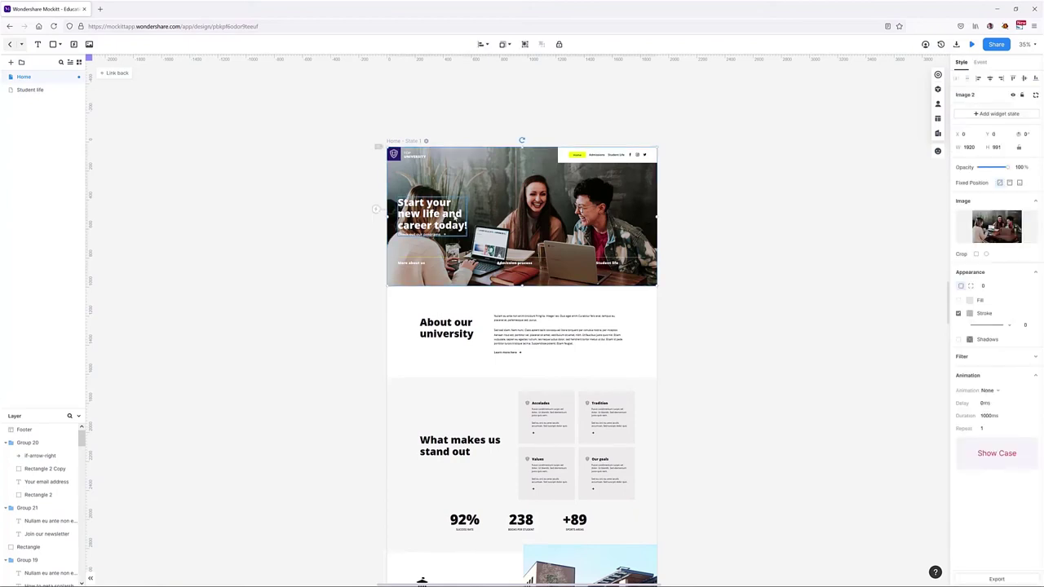
shift+click(441, 210)
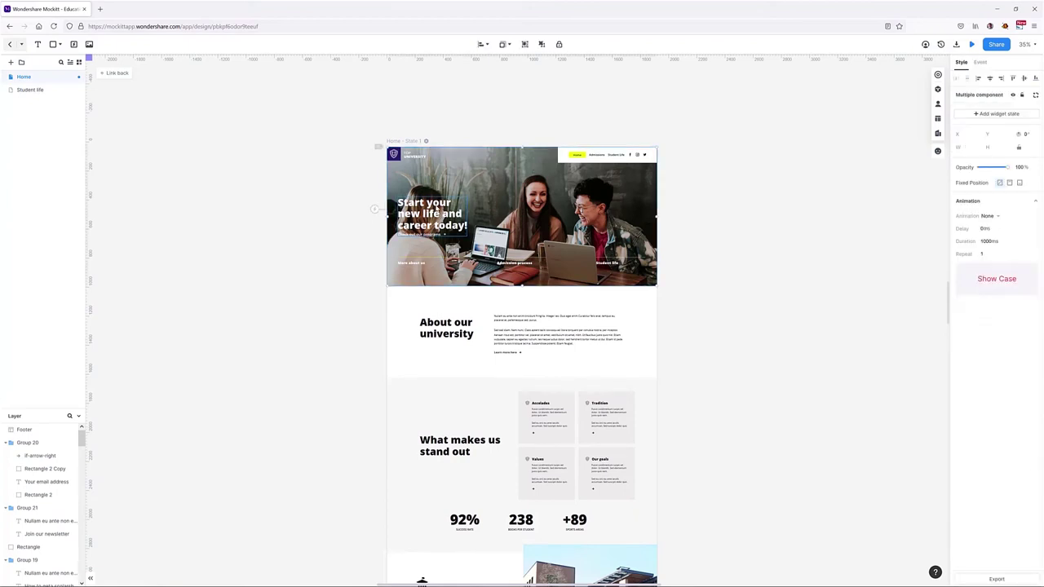
click(30, 90)
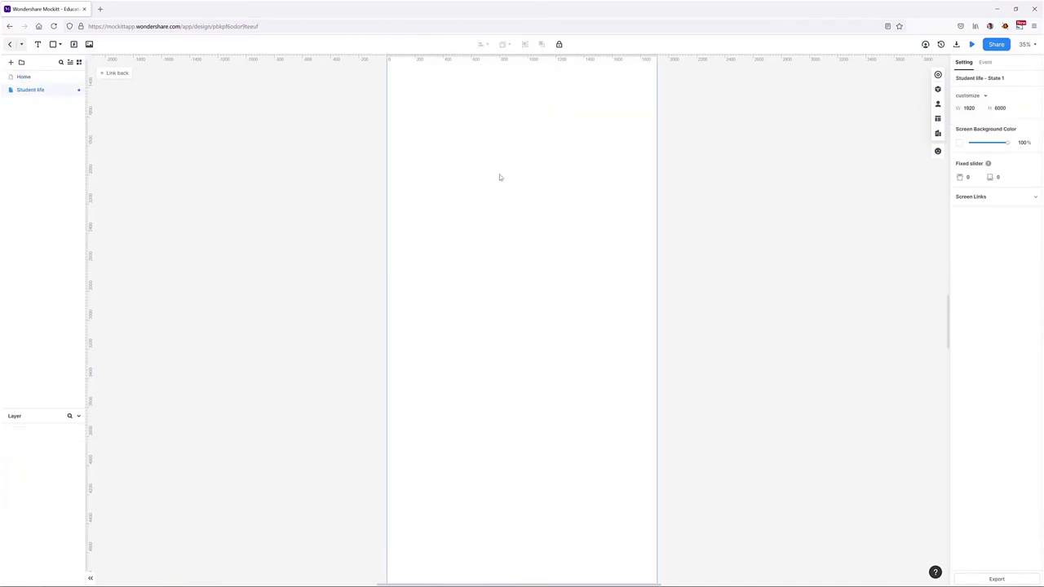
key(ctrl+v)
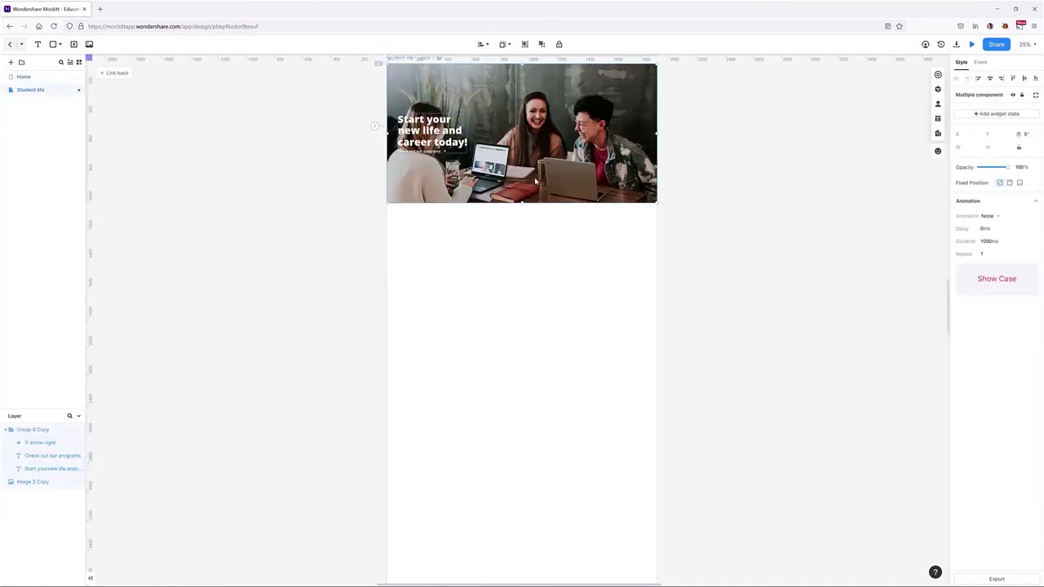
scroll(699, 184, up, 1)
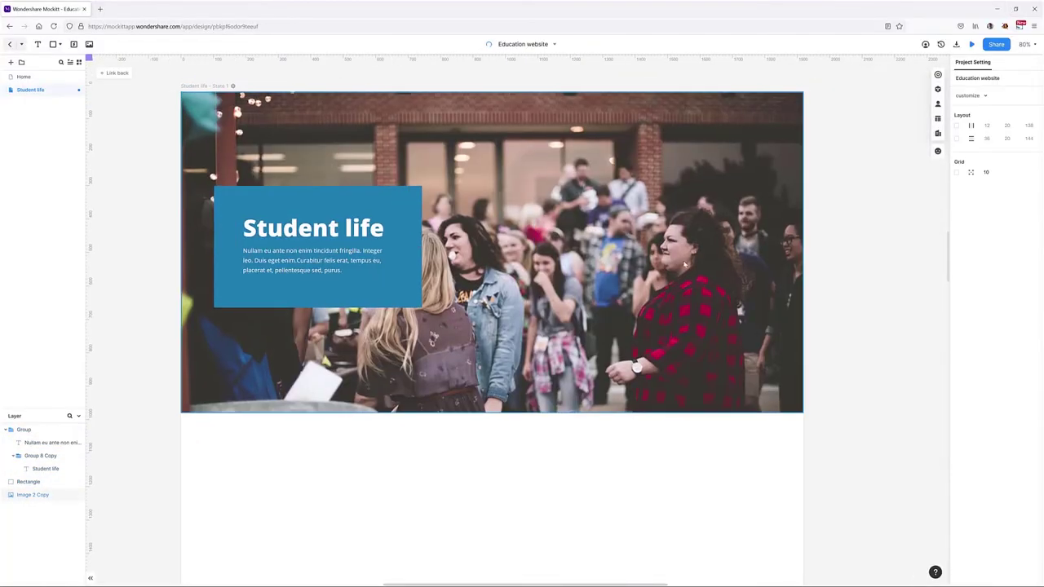
Place the Header master on the Student life screen and align it to the screen's top and left edges.
click(938, 119)
drag(903, 116, 493, 112)
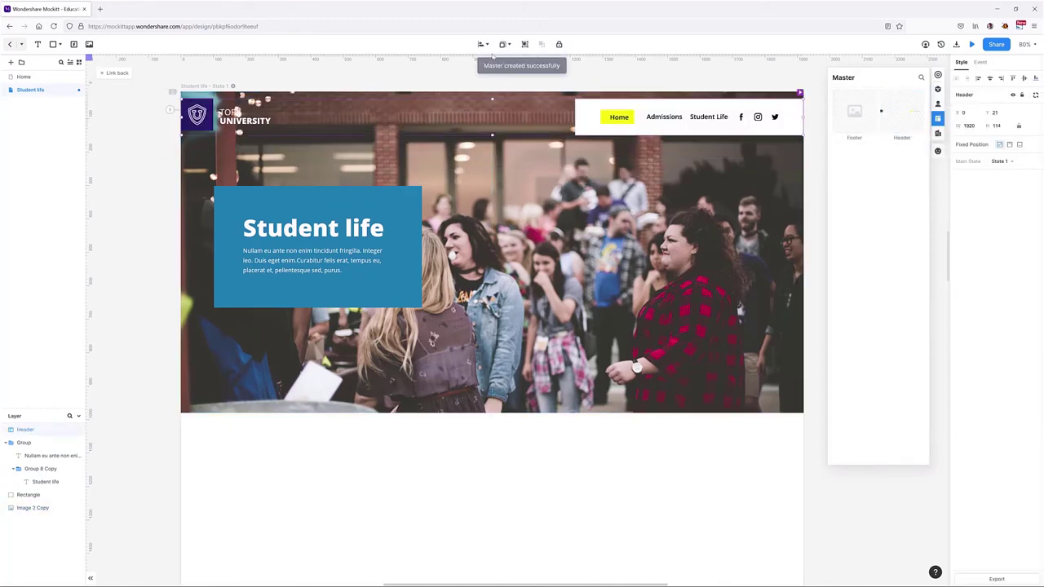
click(482, 44)
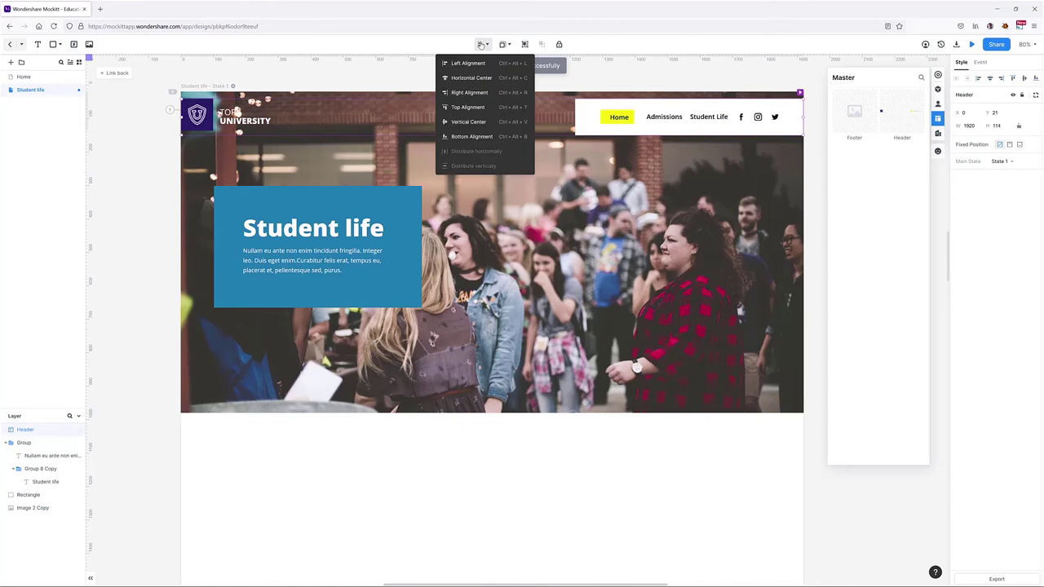
click(460, 107)
click(483, 45)
click(468, 63)
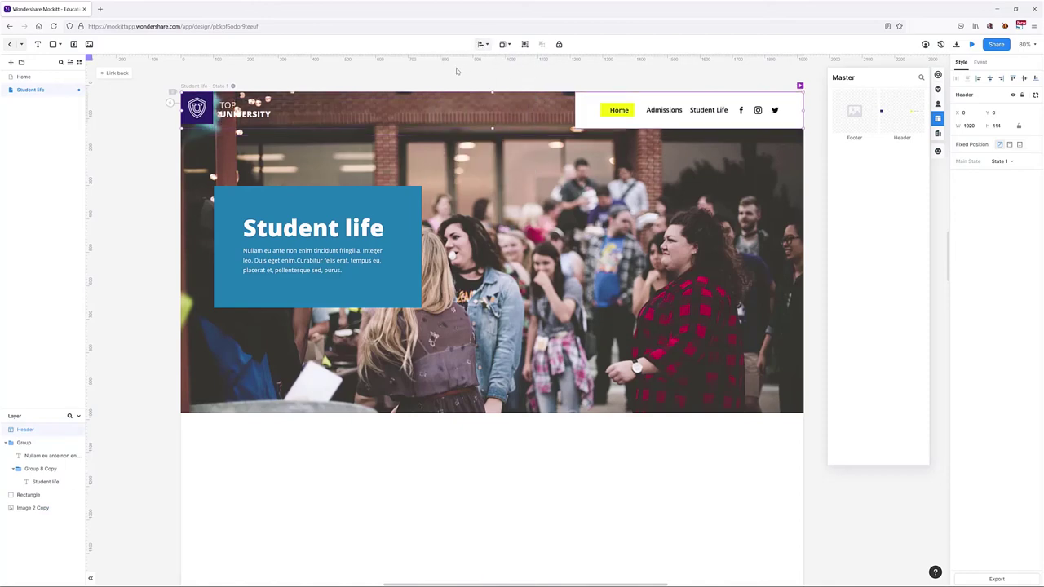
click(134, 128)
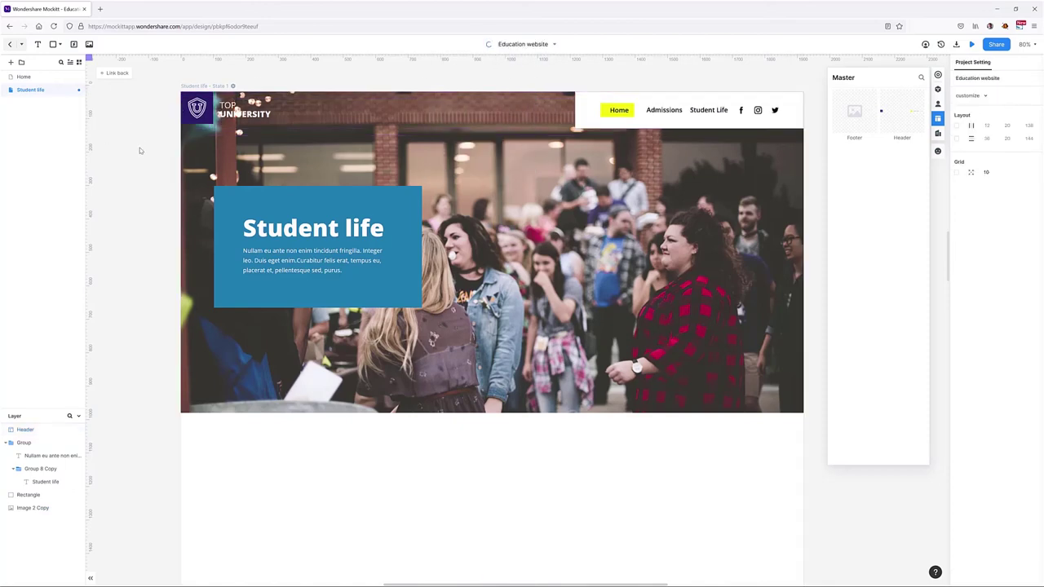
Copy the "About our university" paragraph from the Home screen and paste it onto the Student life screen.
scroll(139, 150, down, 4)
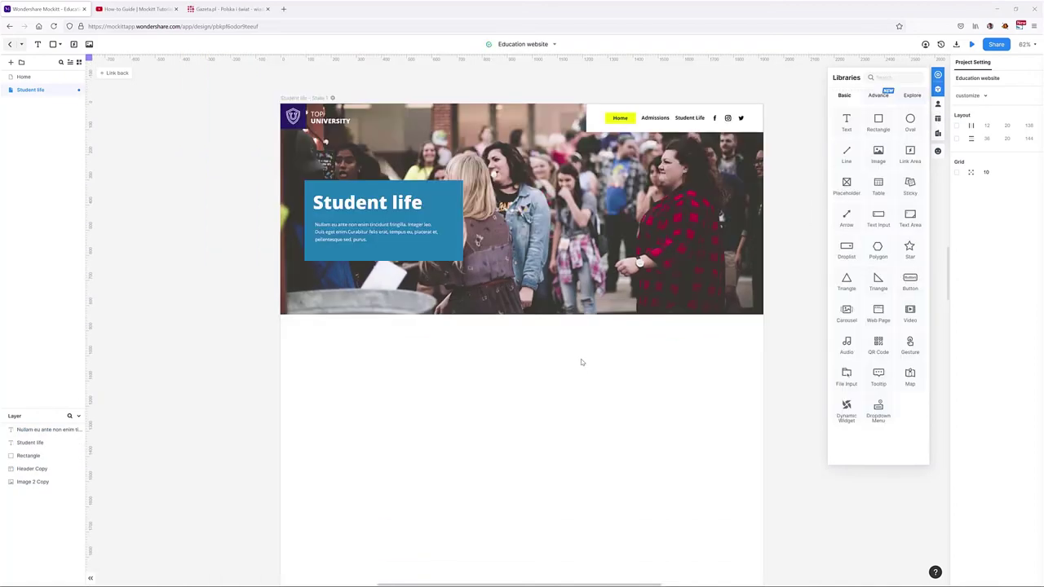
scroll(581, 362, down, 3)
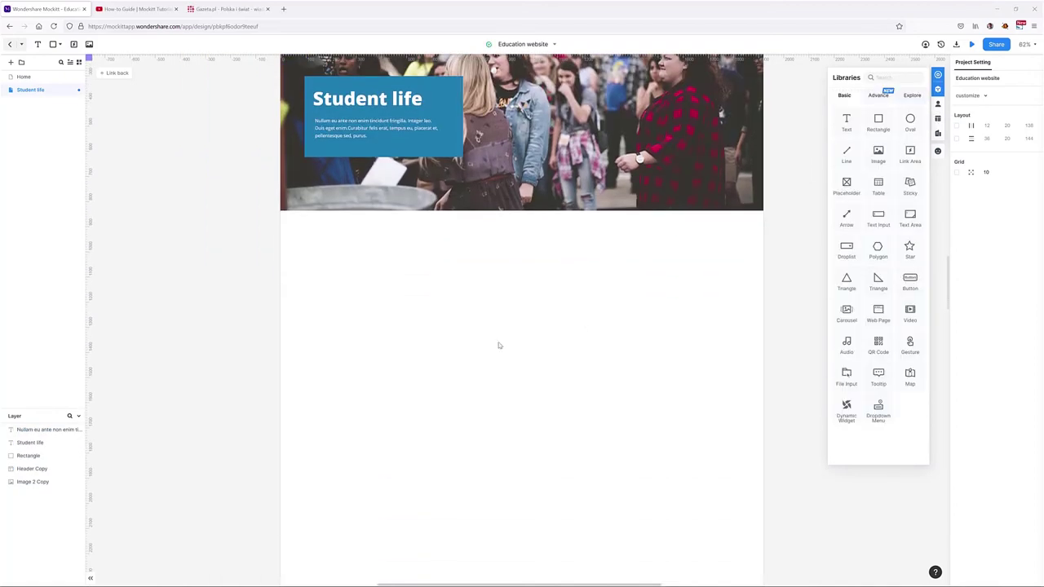
click(23, 76)
scroll(509, 234, up, 10)
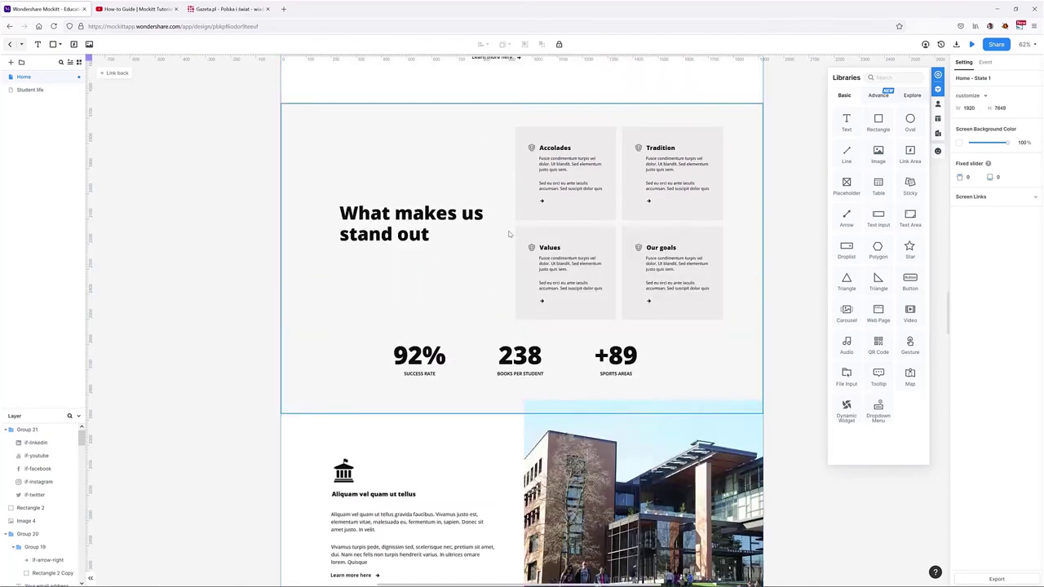
click(507, 242)
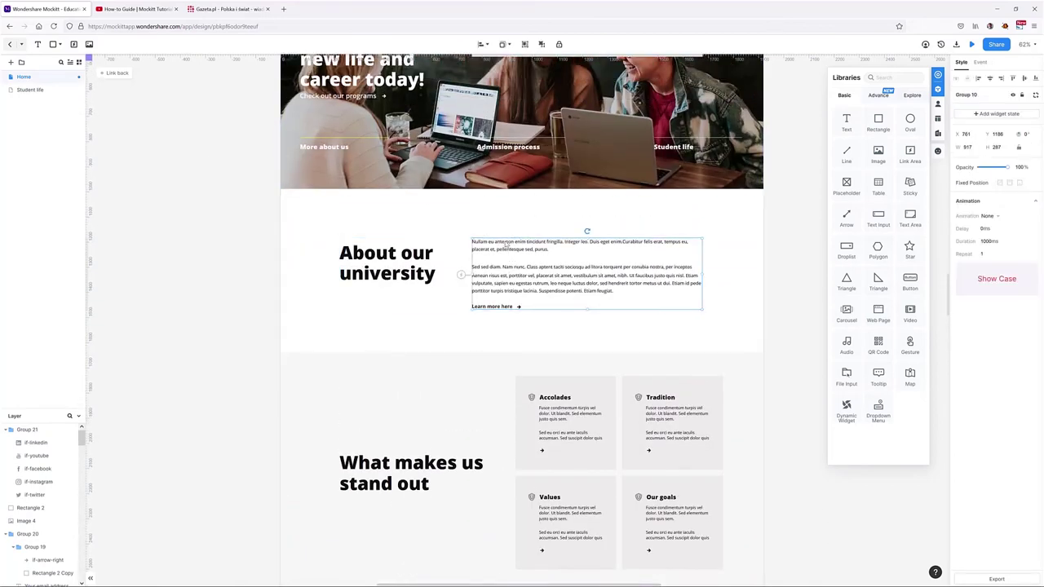
click(27, 90)
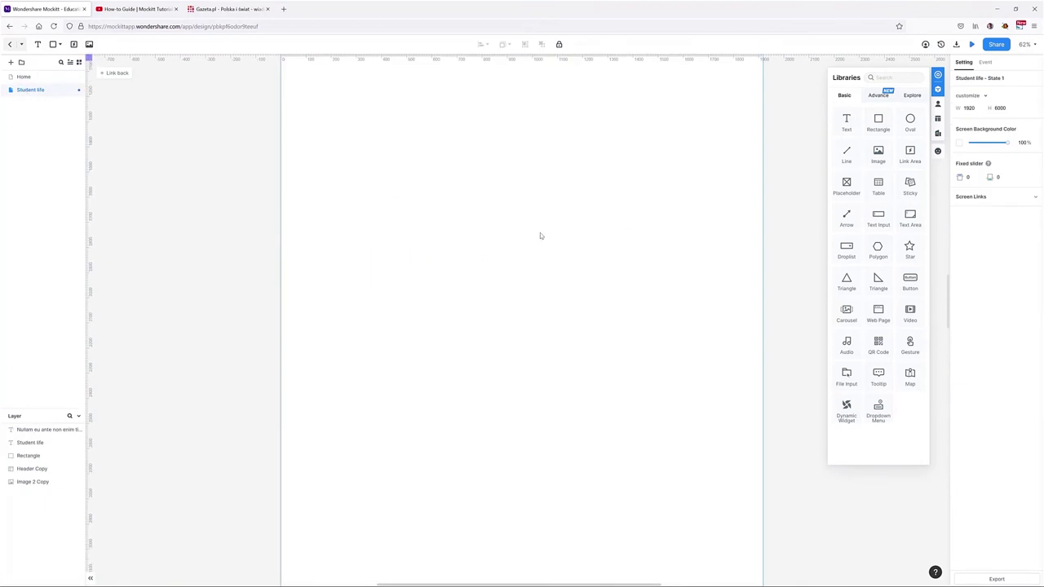
key(ctrl+v)
Position the pasted paragraph below the hero image, widen it to about 1438 px, and set its text size to 26 with line height 36.
drag(406, 208, 363, 208)
drag(543, 234, 676, 243)
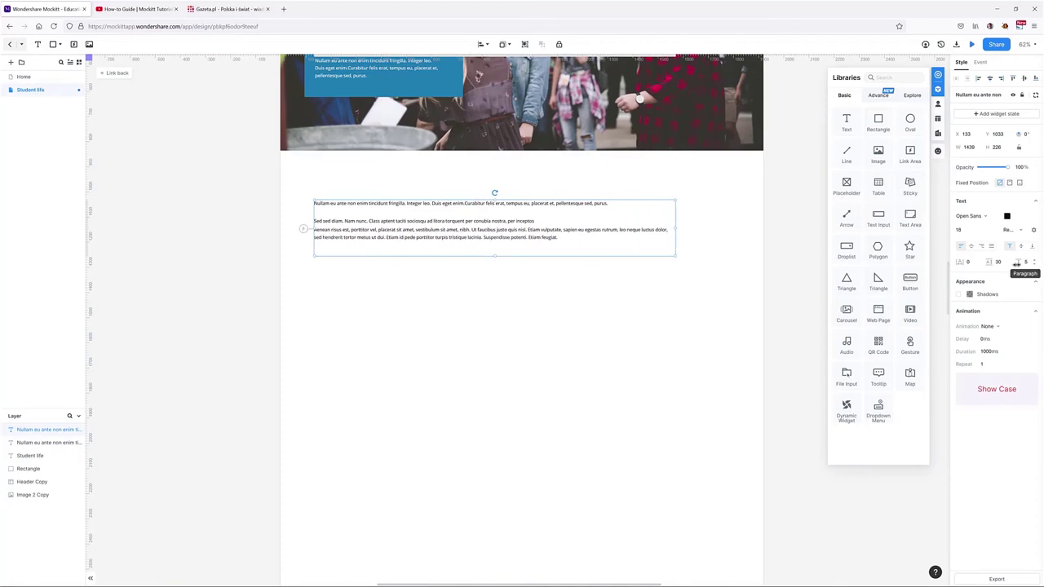
click(482, 284)
click(486, 217)
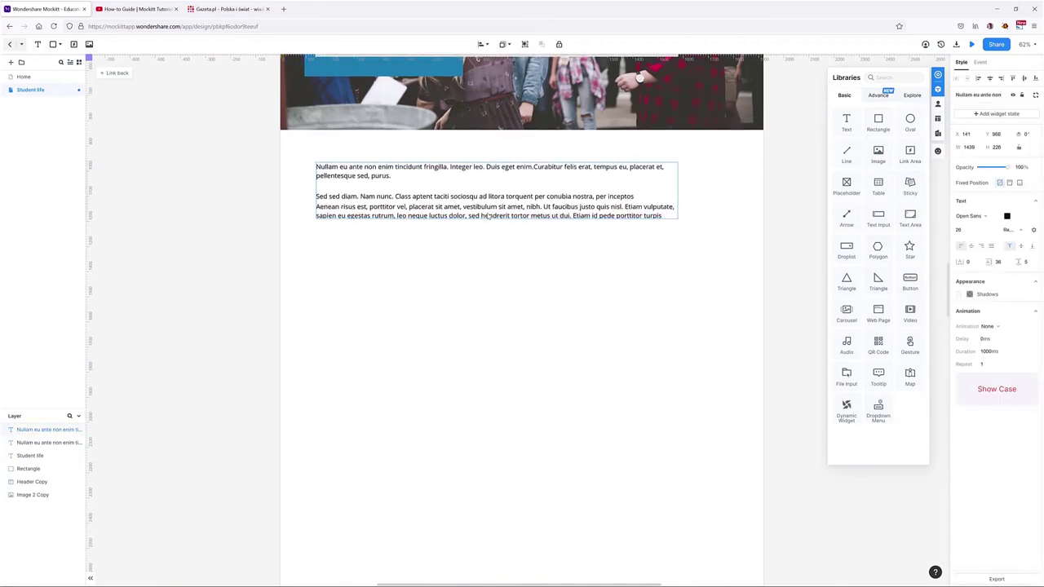
Draw a full-width dark grey rectangle about 1920 by 1090 px, without a stroke, below the paragraph on the Student life screen.
drag(884, 154, 761, 487)
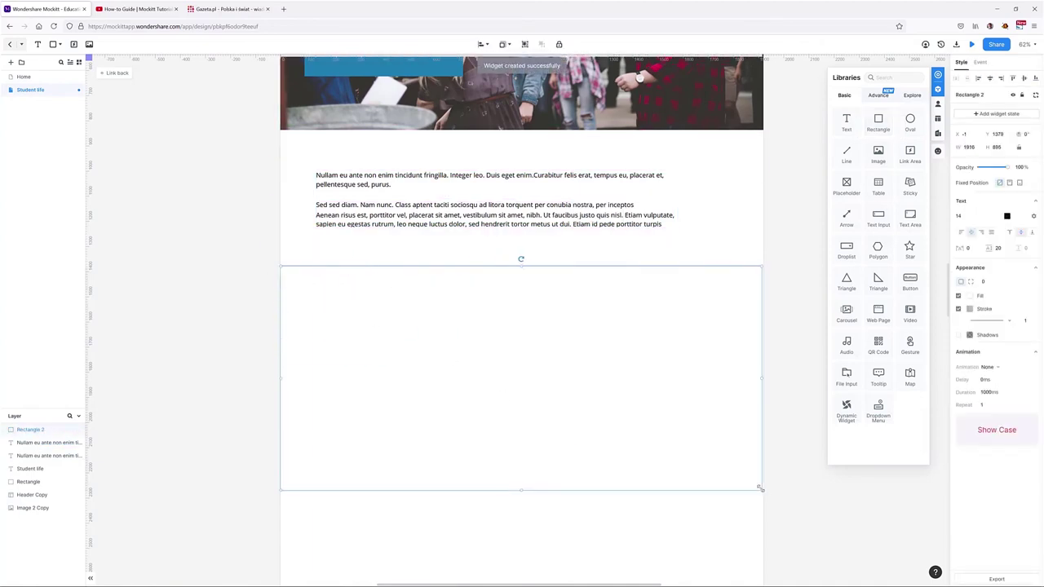
click(958, 295)
scroll(259, 284, down, 2)
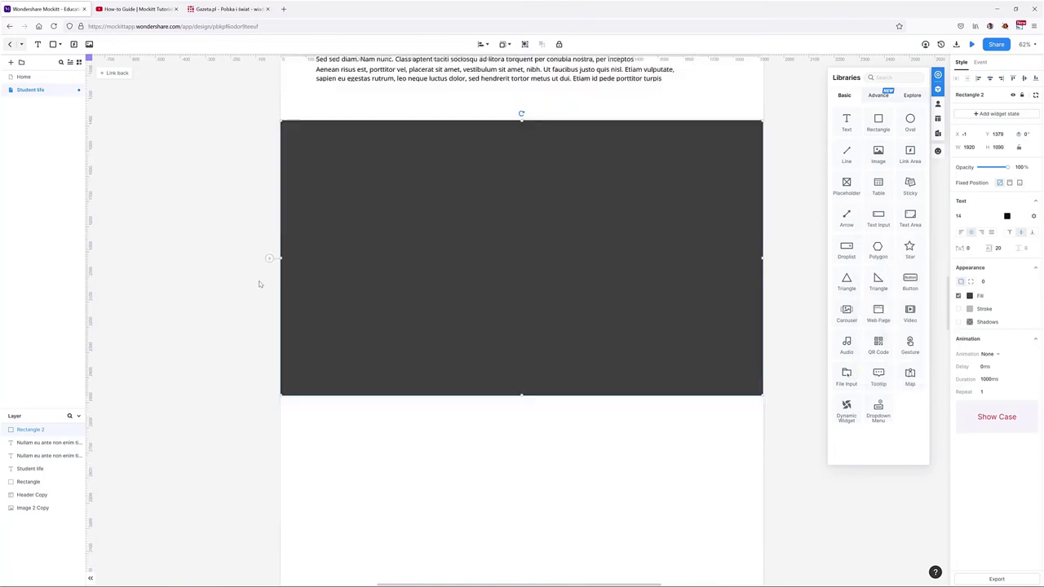
Copy the three-figure statistics group from the Home screen and place it in the lower part of the dark rectangle on Student life.
click(23, 77)
click(421, 228)
click(421, 230)
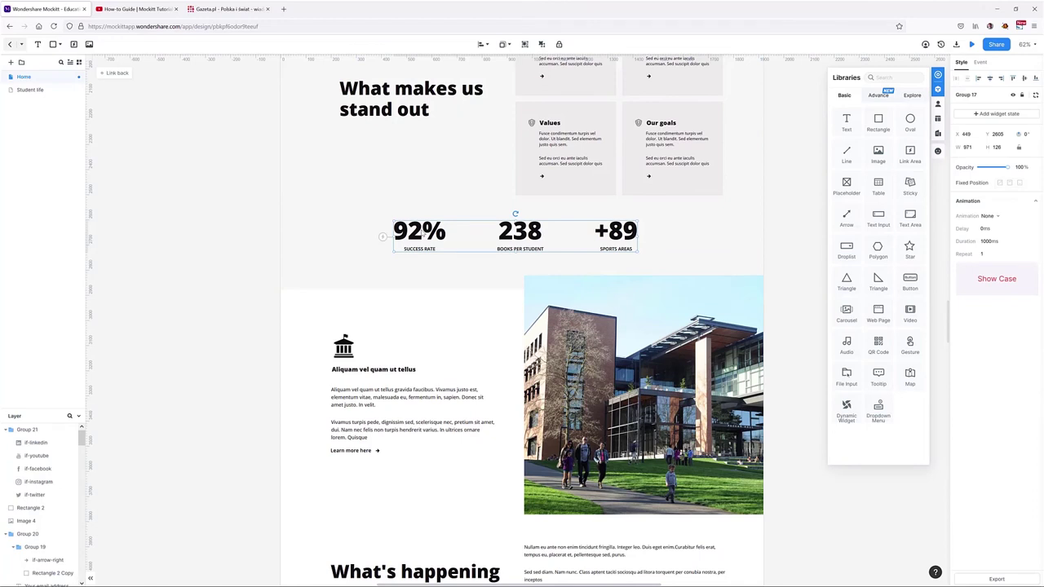
click(31, 90)
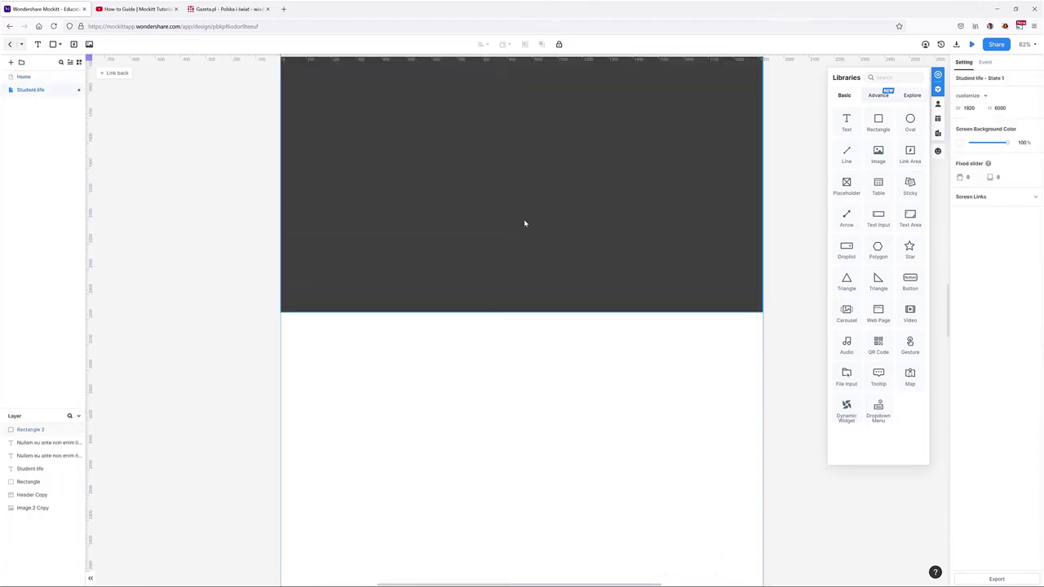
key(ctrl+v)
drag(530, 349, 536, 265)
Recolour the statistics text white and relabel the first two figures AIR QUALITY and LEISURE AREAS.
double_click(425, 267)
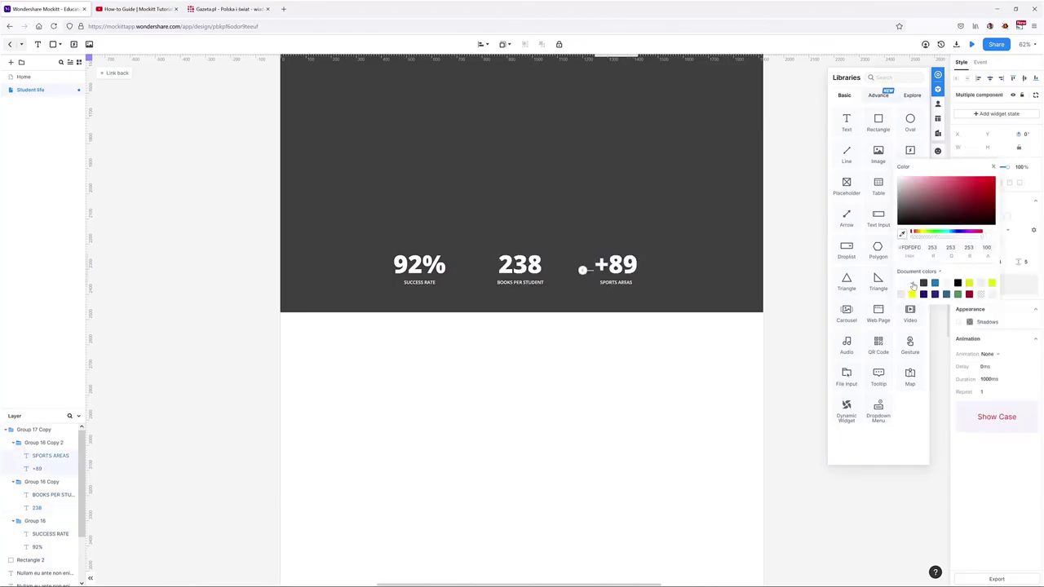
click(525, 370)
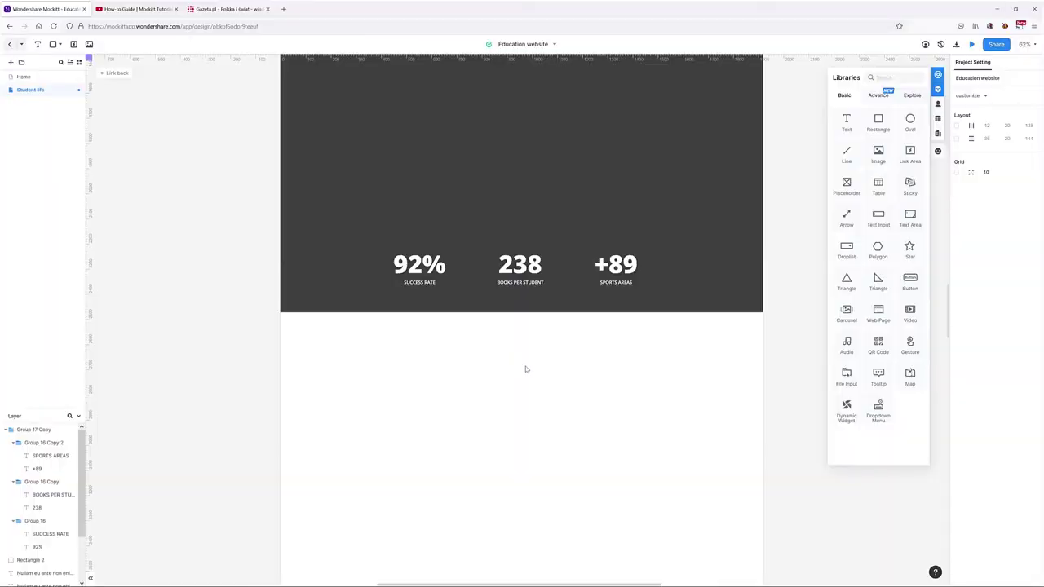
double_click(419, 283)
double_click(419, 282)
text(AIR QUALITY)
double_click(519, 282)
text(LEISURE AREAS)
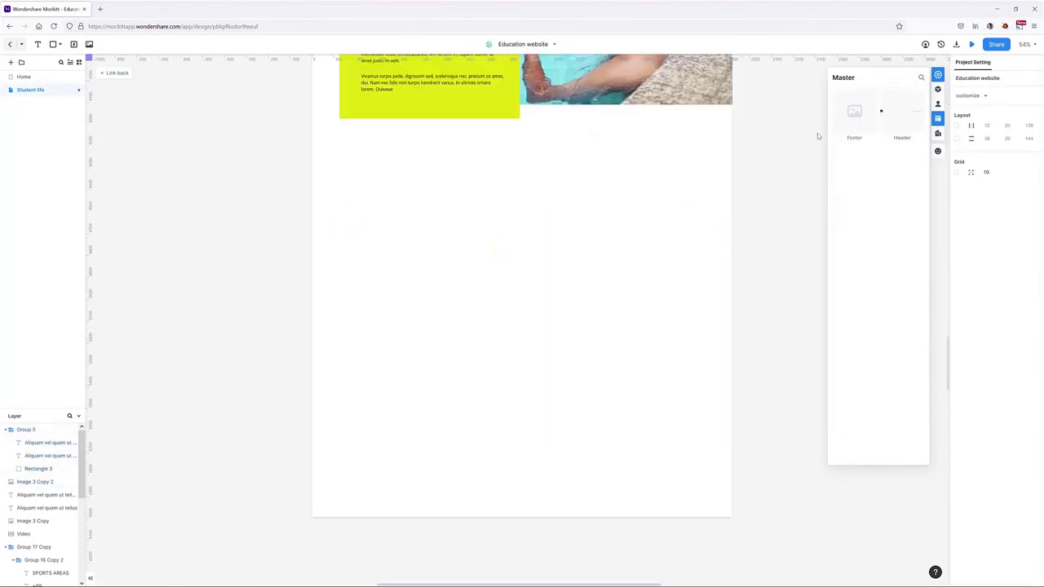
Place the Footer master below the pool section and shorten the Student life screen to a height of 5247 px, ending at the footer.
drag(854, 113, 543, 325)
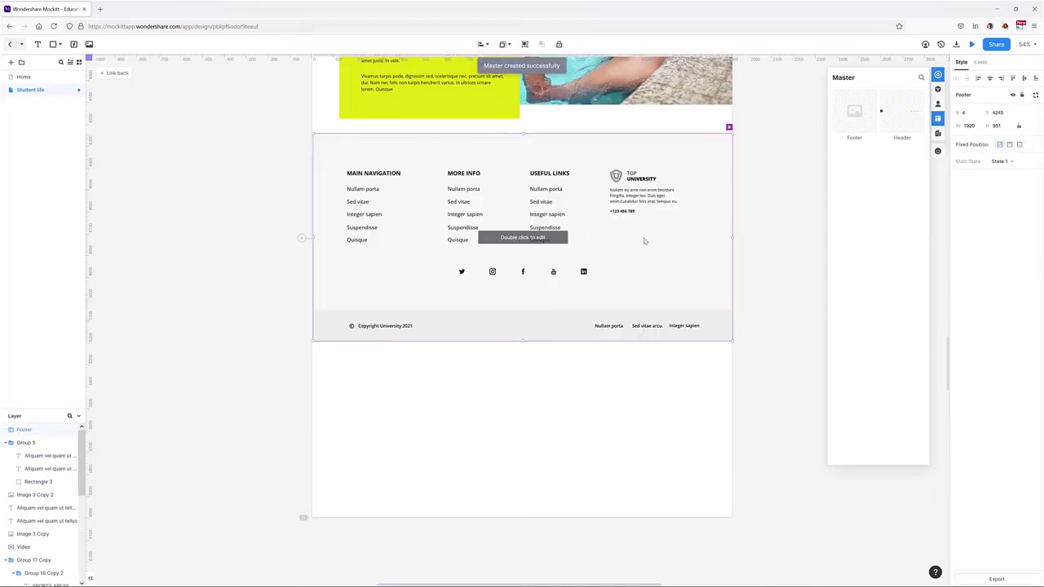
click(796, 212)
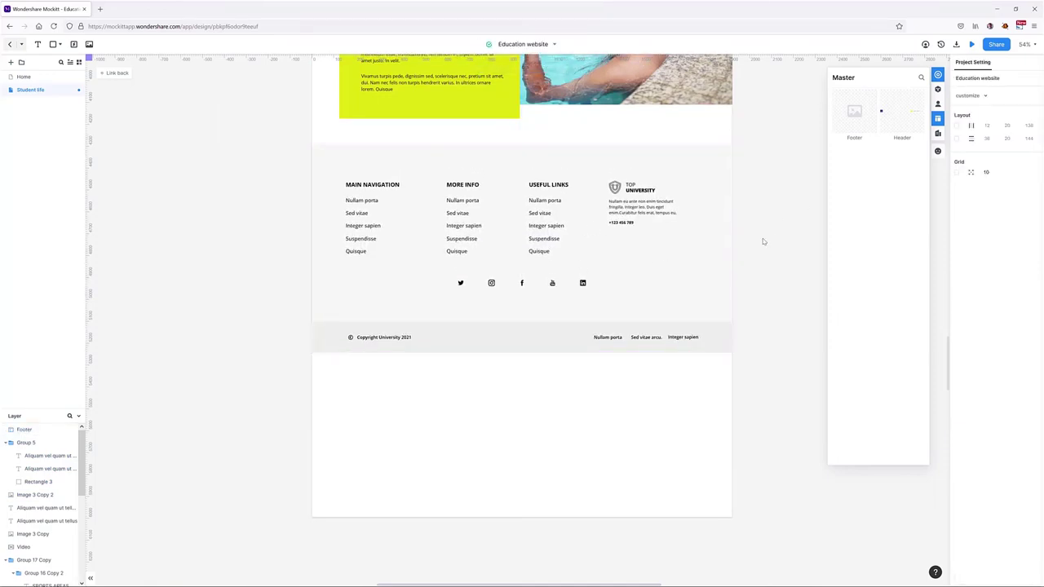
scroll(755, 280, up, 3)
scroll(755, 280, down, 3)
scroll(586, 355, down, 2)
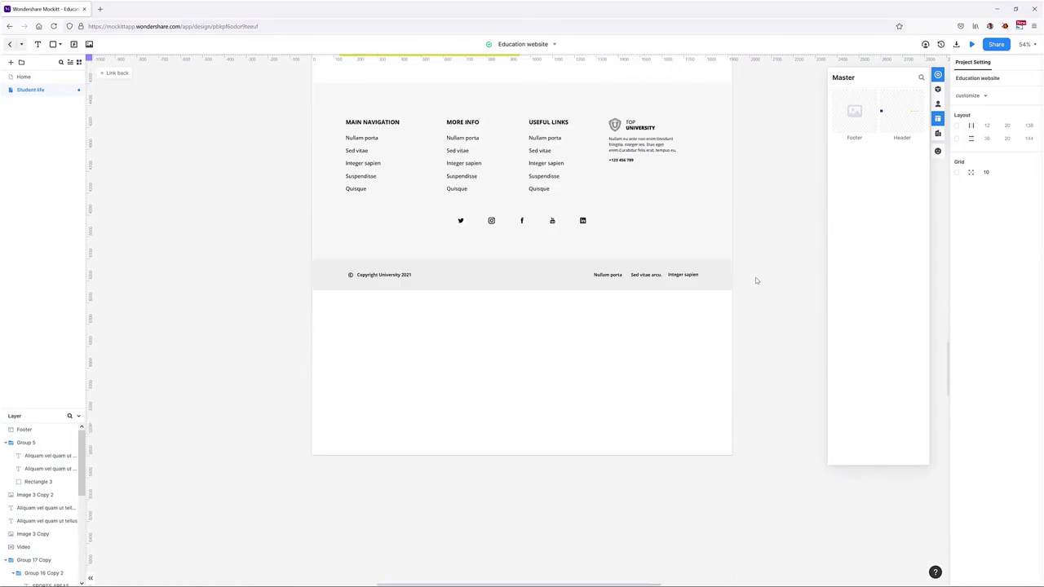
drag(522, 459, 547, 292)
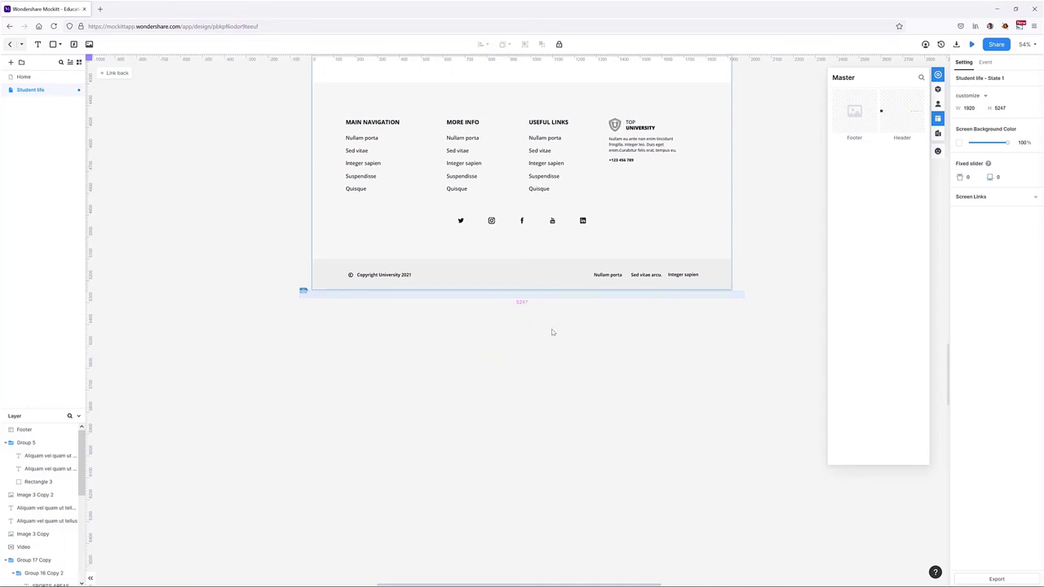
click(551, 333)
Move the pool photo and its yellow text card slightly up, away from the footer.
scroll(669, 356, up, 5)
scroll(743, 277, up, 5)
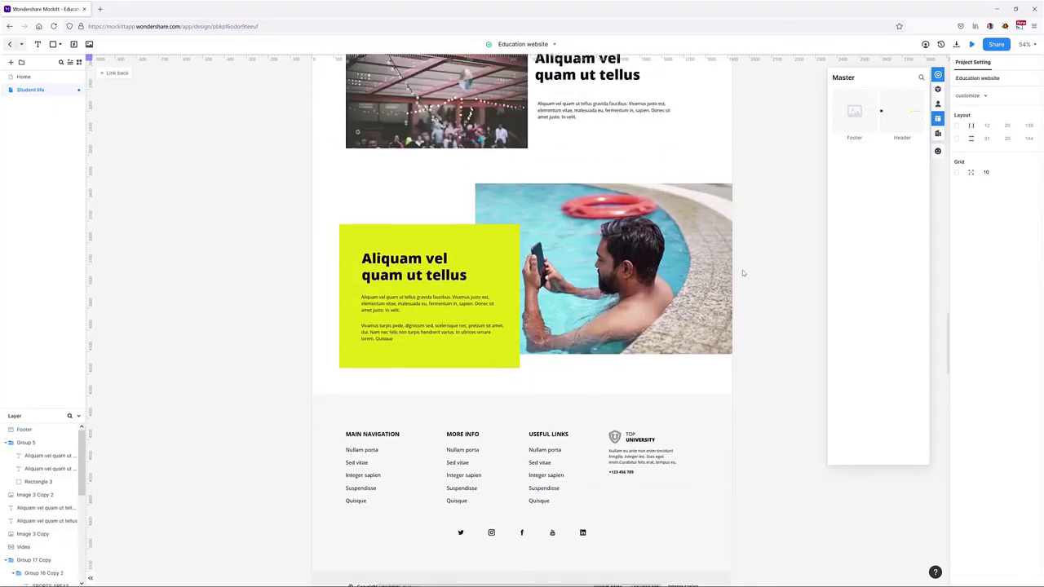
drag(333, 223, 771, 424)
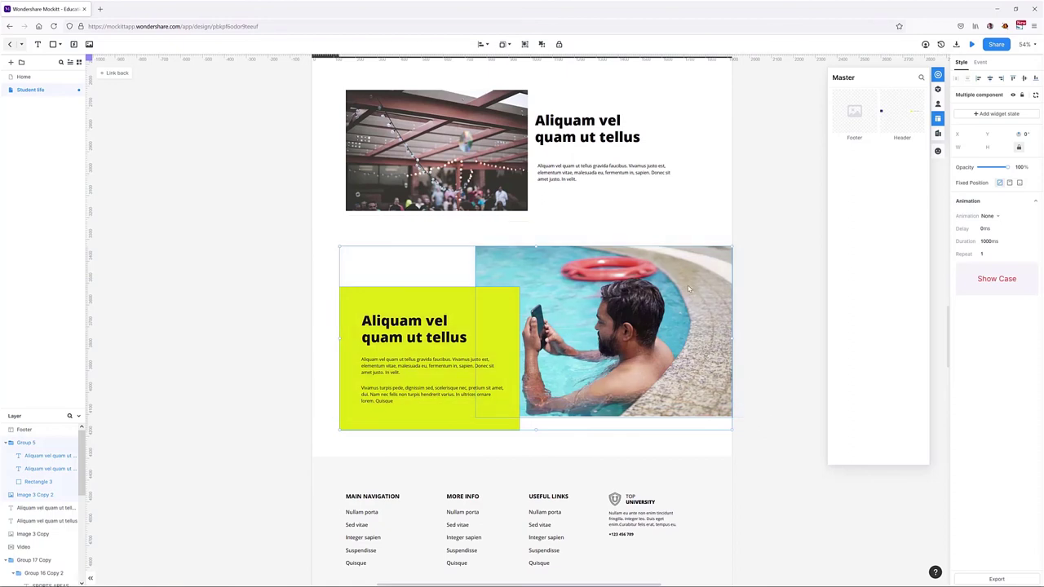
drag(688, 290, 688, 283)
click(767, 263)
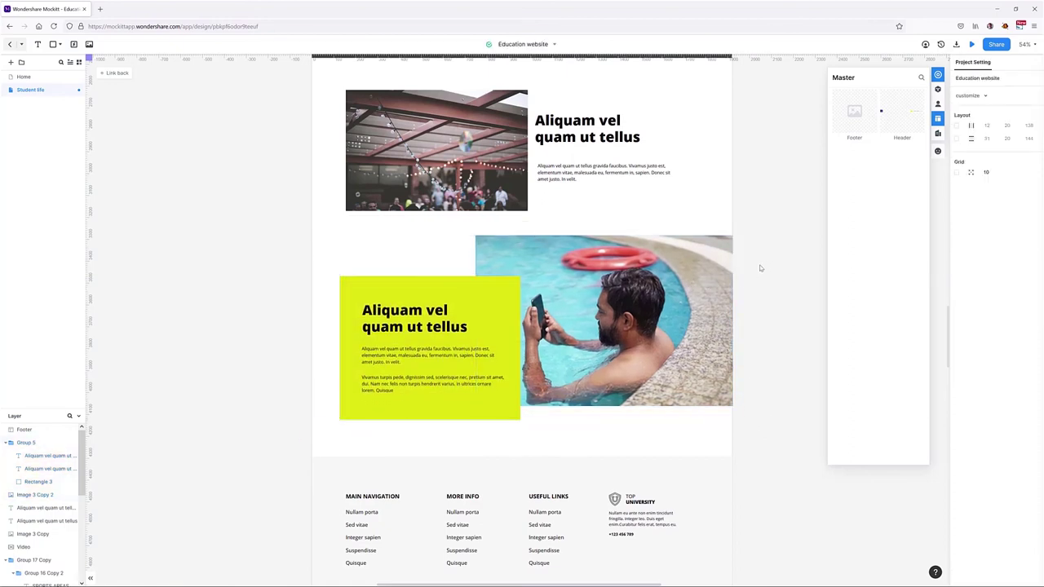
Duplicate the Student life screen and rename the copy Apply.
scroll(760, 268, up, 1)
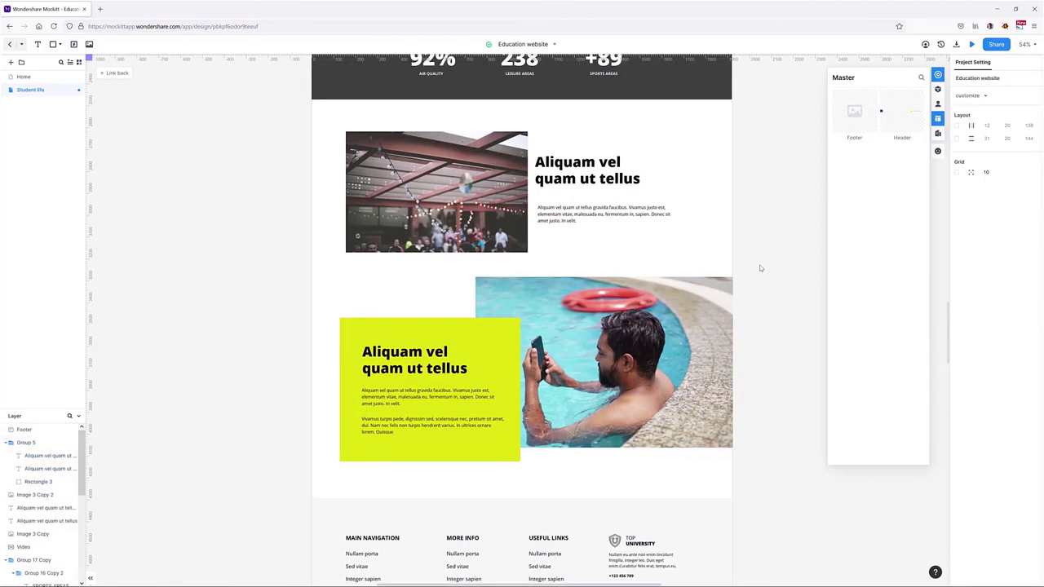
scroll(489, 326, up, 10)
click(235, 380)
click(76, 92)
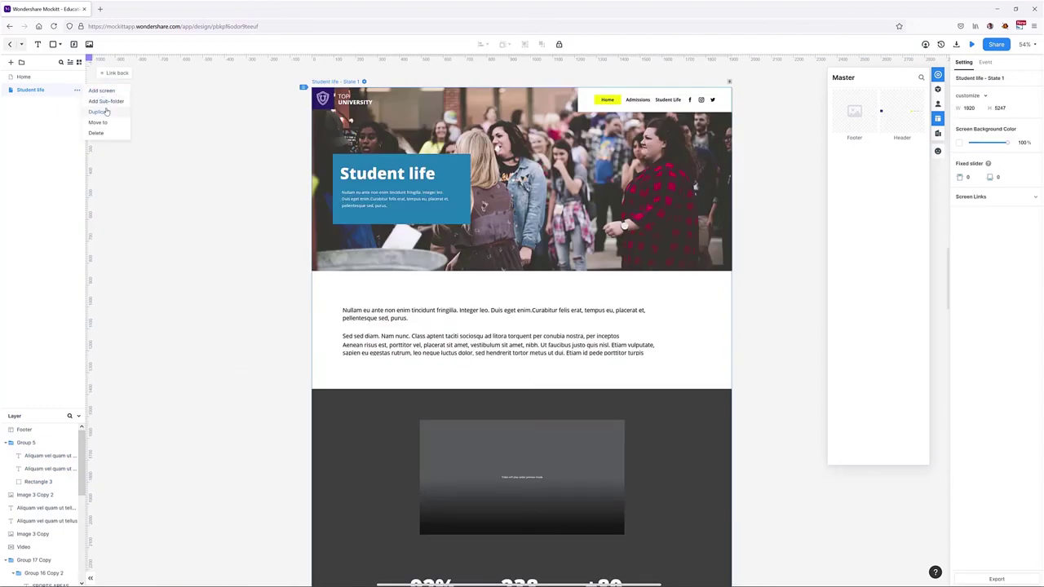
click(99, 112)
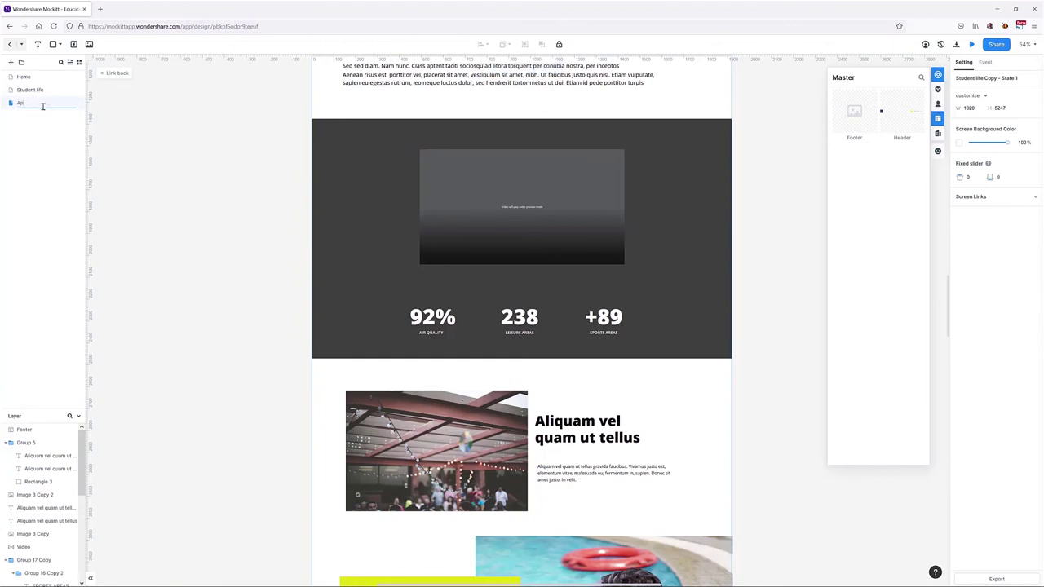
click(716, 192)
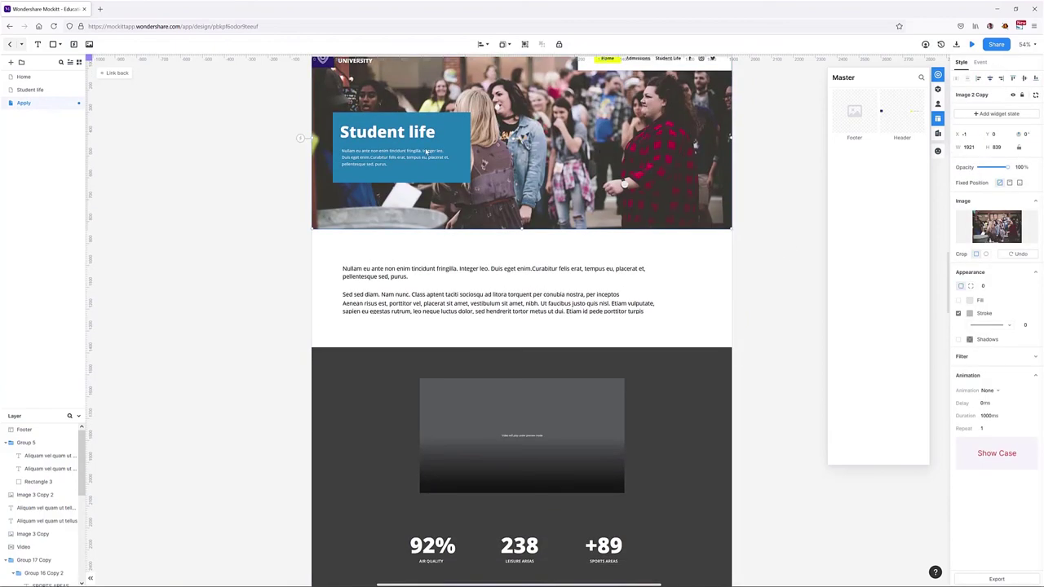
Replace the dark statistics band on the Apply screen with a large grey APPLY heading and the number 01 below it.
scroll(767, 312, down, 3)
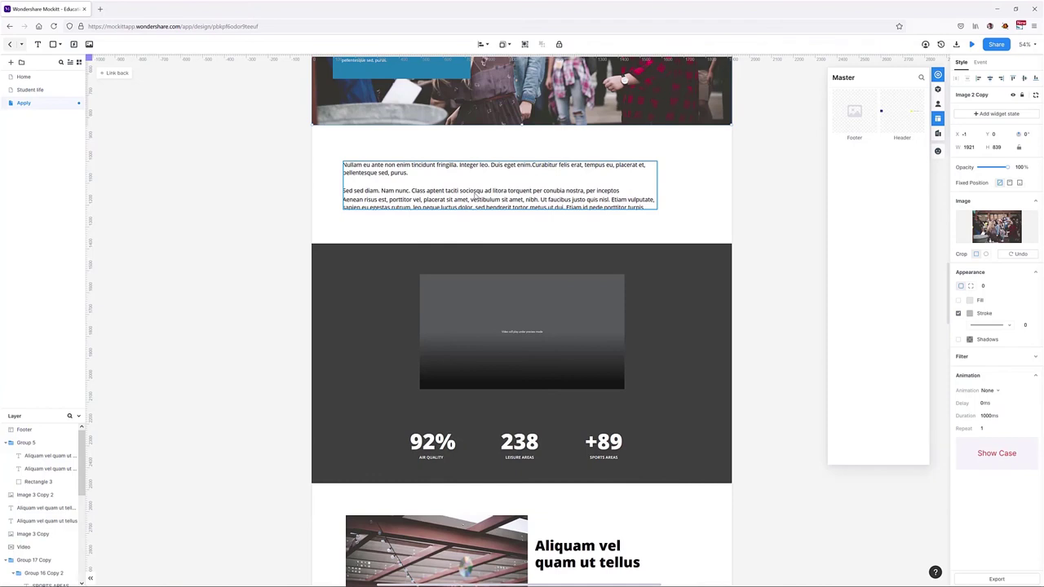
scroll(784, 313, down, 4)
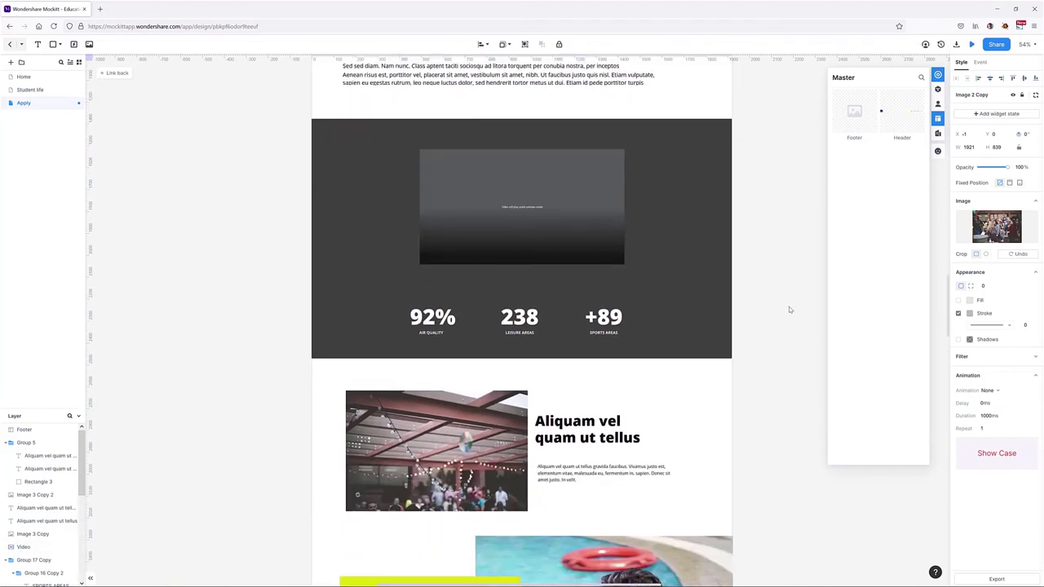
scroll(781, 307, down, 2)
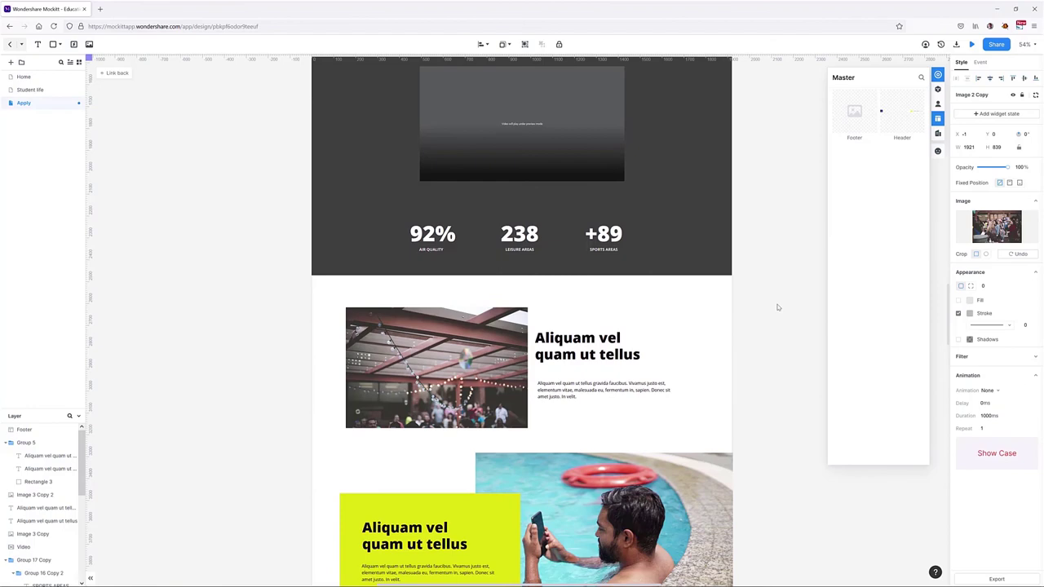
scroll(777, 308, up, 5)
key(ctrl+z)
click(1006, 215)
click(478, 340)
click(448, 316)
text(01)
Add the bold heading "Nullam eu ante non enim tincidunt" beside 01, with a body paragraph and a divider line below it.
scroll(505, 330, up, 5)
click(1011, 230)
scroll(506, 330, down, 3)
text(Nullam eu ante non enim tincidunt fringilla.)
click(1012, 230)
click(1018, 230)
drag(530, 352, 416, 322)
key(ctrl+v)
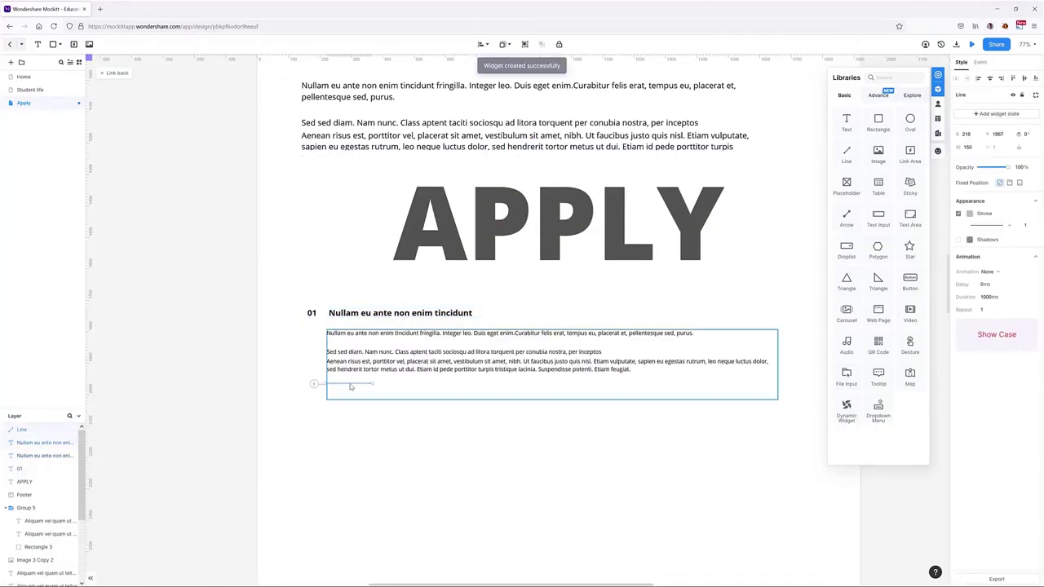
Duplicate the 01 text block twice down the page and number the copies 02 and 03.
scroll(473, 218, down, 3)
key(ctrl+d)
key(ctrl+d)
scroll(506, 326, down, 3)
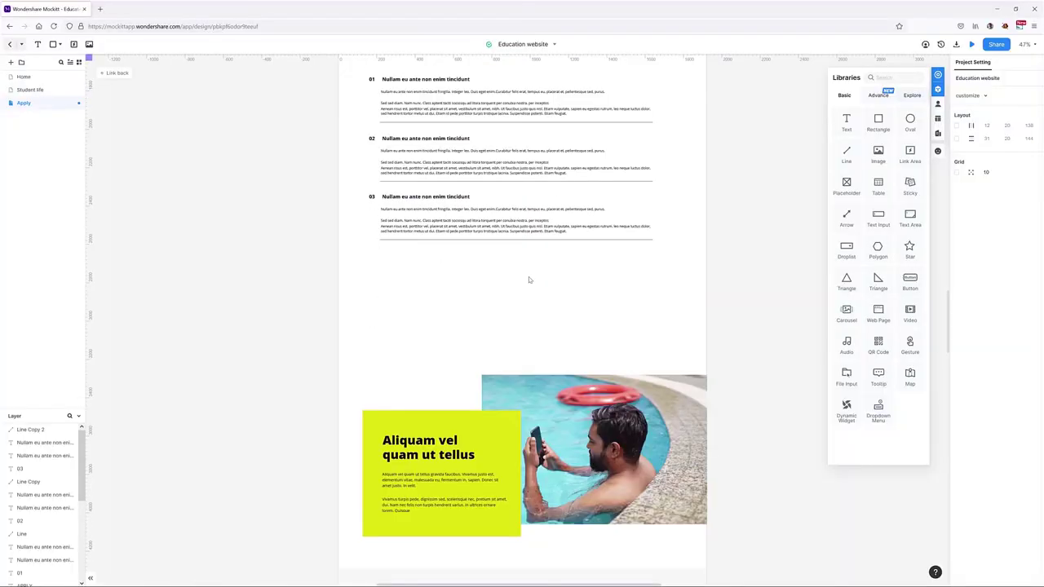
Place a black arrow button below the 03 block and label it APPLICATION FORM.
click(938, 103)
scroll(496, 279, up, 3)
mouse_move(851, 183)
mouse_down()
mouse_move(497, 280)
mouse_move(564, 293)
mouse_up()
text(APPLICATION FORM)
Draw a full-width light grey rectangle between the application form button and the footer and add the bold title REQUIREMENTS in it.
click(938, 88)
click(878, 122)
scroll(422, 243, down, 5)
scroll(552, 333, down, 3)
drag(361, 223, 767, 404)
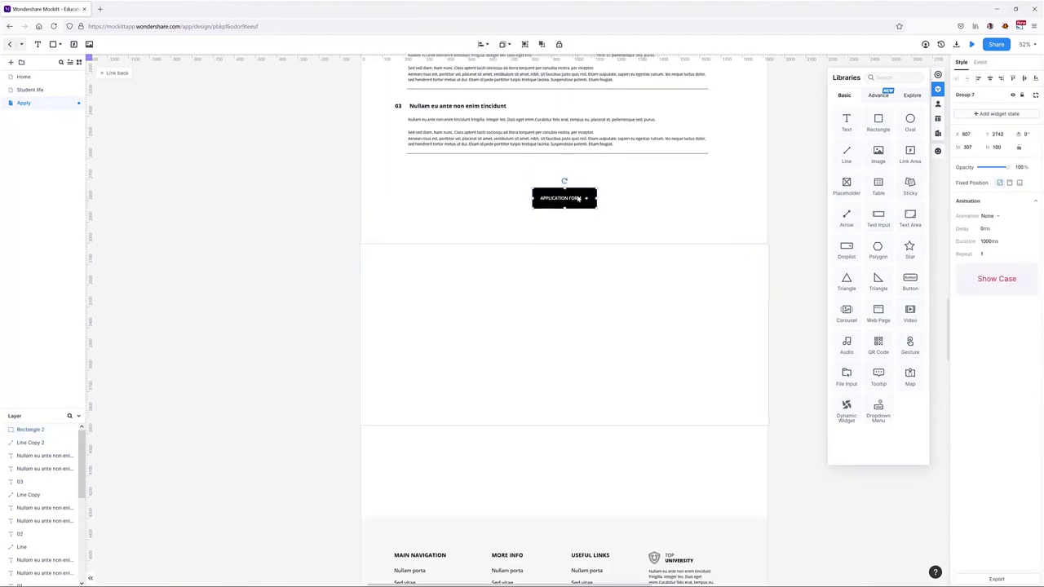
text(REQUIREMENTS)
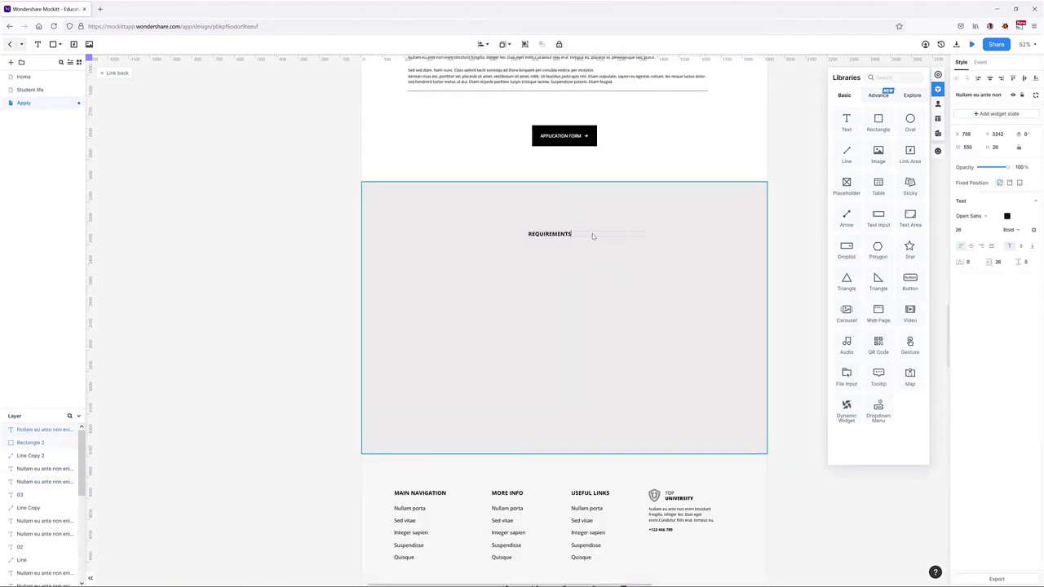
Add a university building icon in front of the REQUIREMENTS title and group the two.
scroll(592, 235, up, 5)
scroll(592, 236, down, 3)
click(938, 151)
click(837, 96)
key(ctrl+g)
Build two columns below the REQUIREMENTS title, each with the heading "Nullam eu ante non enim tincidunt" and body text, and group them.
scroll(571, 330, down, 4)
click(464, 185)
drag(436, 163, 471, 468)
scroll(533, 389, up, 3)
key(Return)
drag(457, 268, 652, 266)
click(451, 268)
click(277, 177)
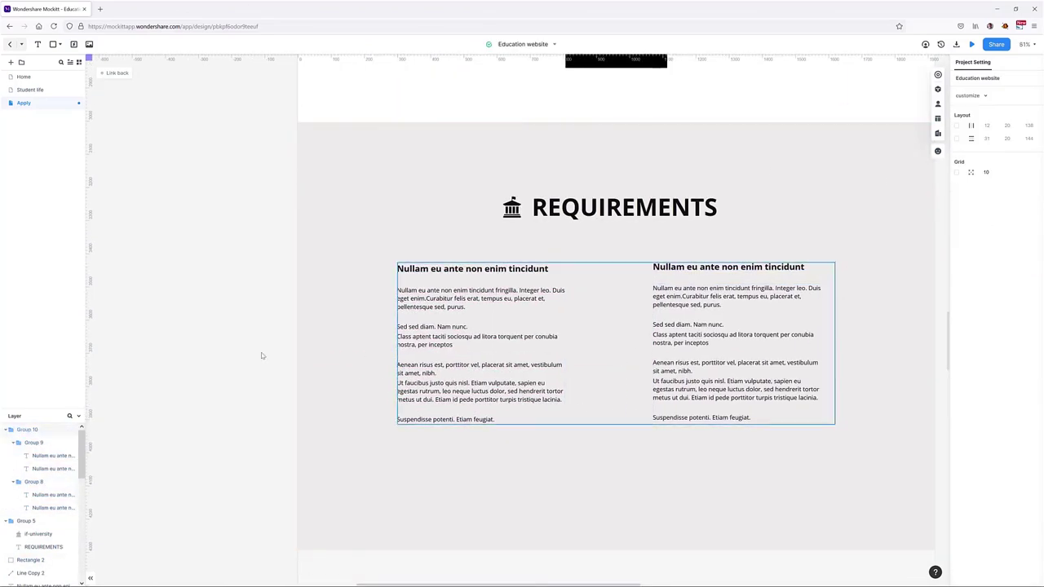
Open the Header master for editing and link its Home button to the Home screen.
scroll(769, 216, up, 10)
scroll(841, 255, up, 2)
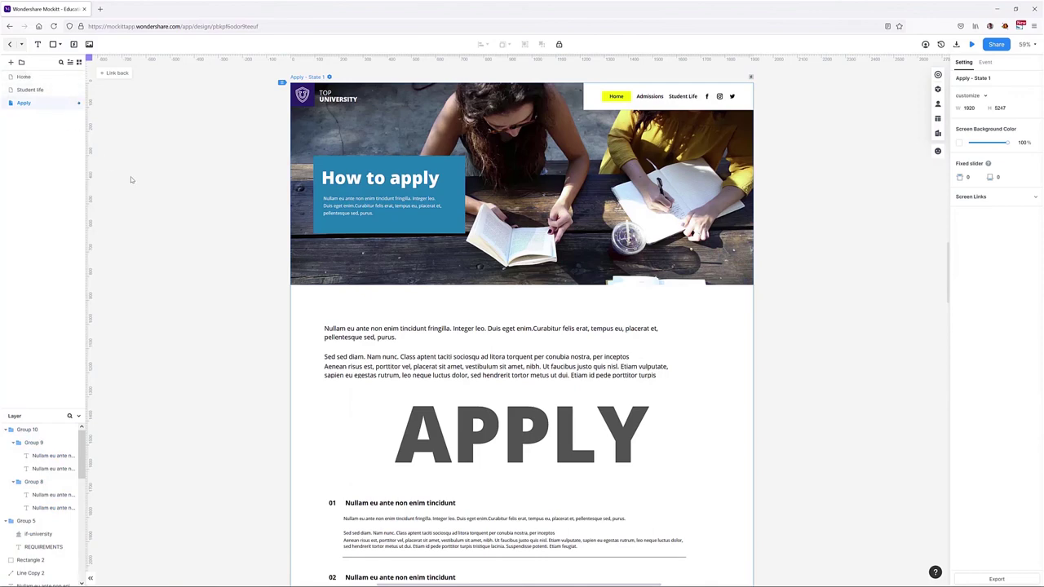
double_click(507, 98)
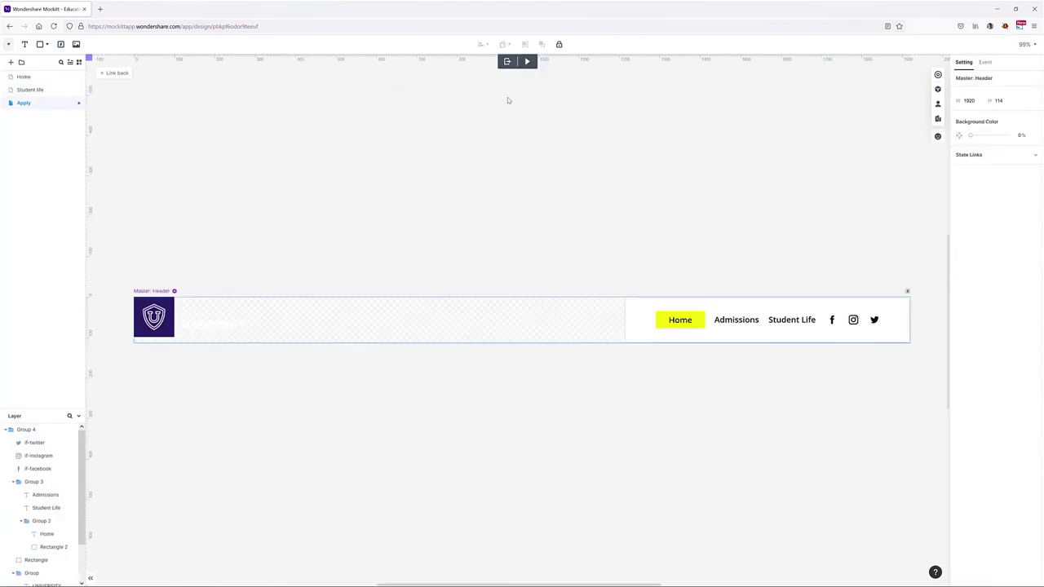
click(669, 317)
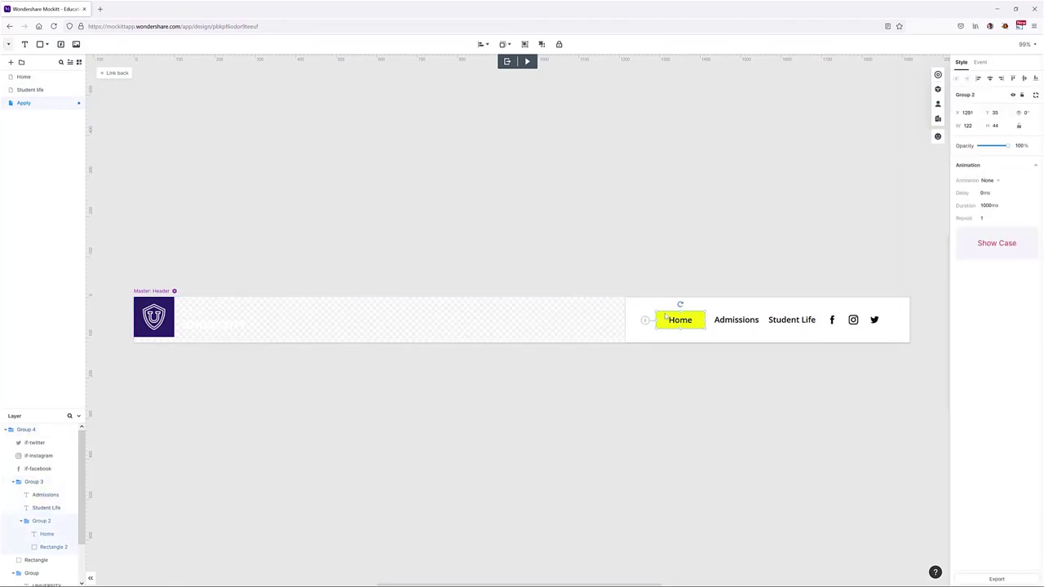
drag(90, 132, 24, 77)
Link the header's Admissions item to the Apply screen and Student Life to the Student life screen, then exit the master.
click(732, 321)
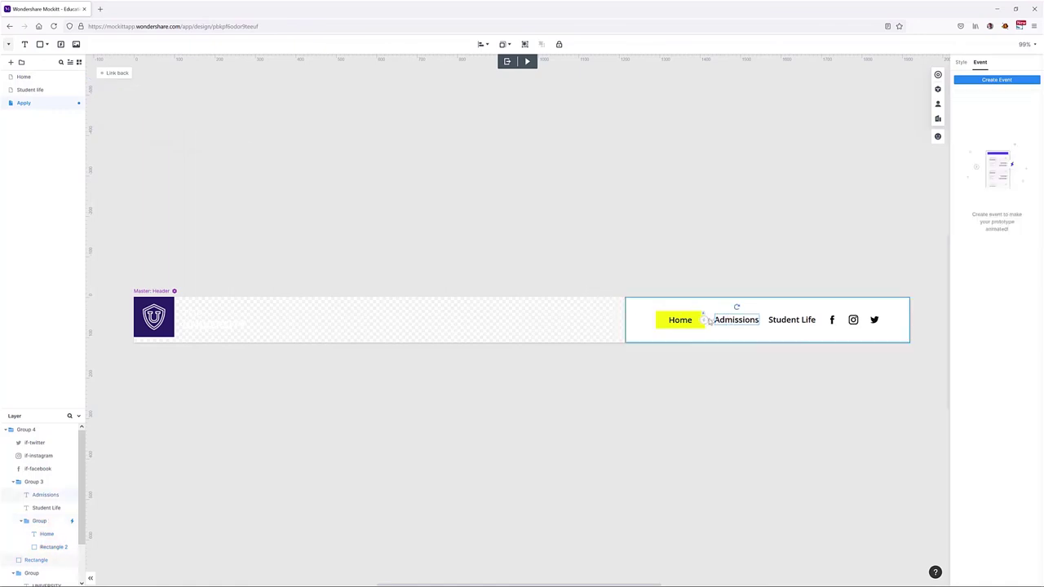
drag(703, 317, 26, 103)
click(770, 320)
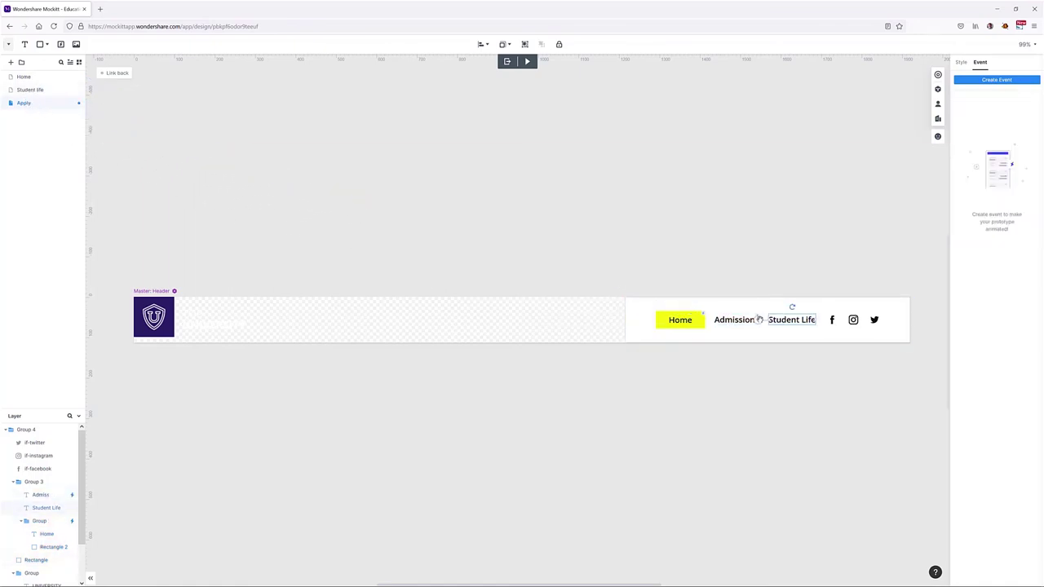
drag(740, 320, 33, 90)
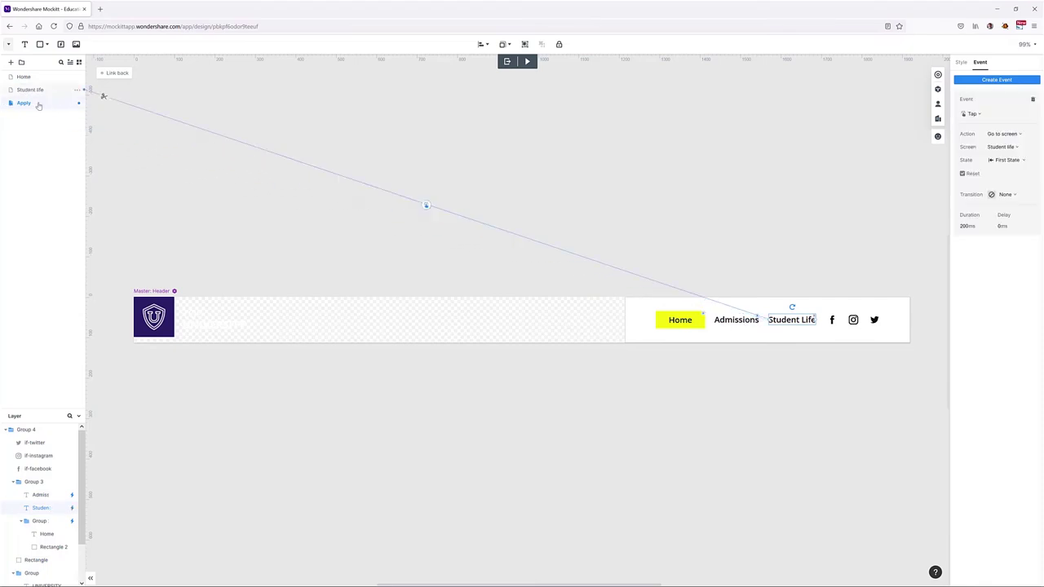
click(508, 66)
Preview the prototype from the Home screen and test the header's Admissions and Student Life links.
click(970, 46)
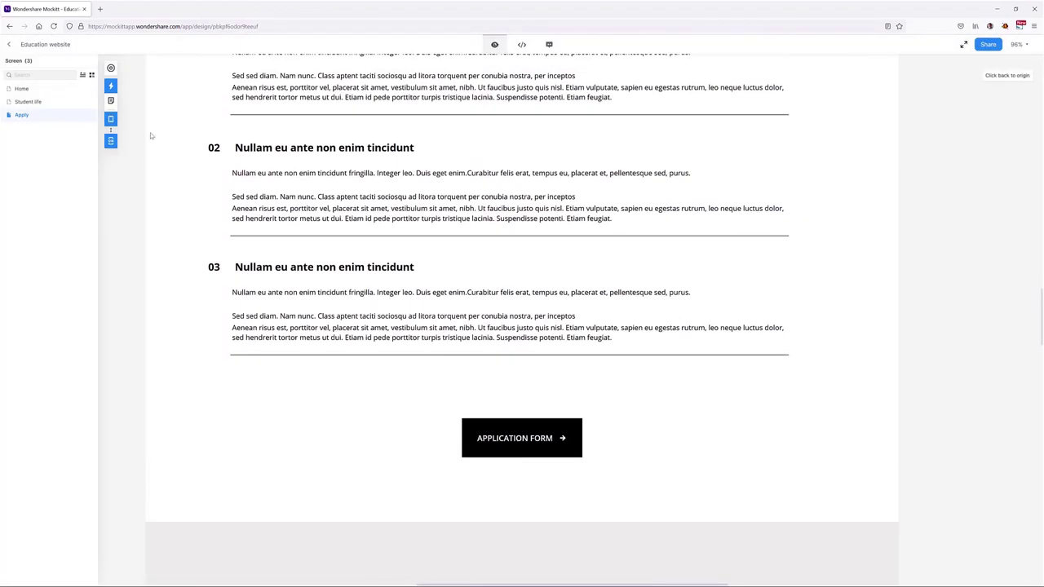
click(19, 88)
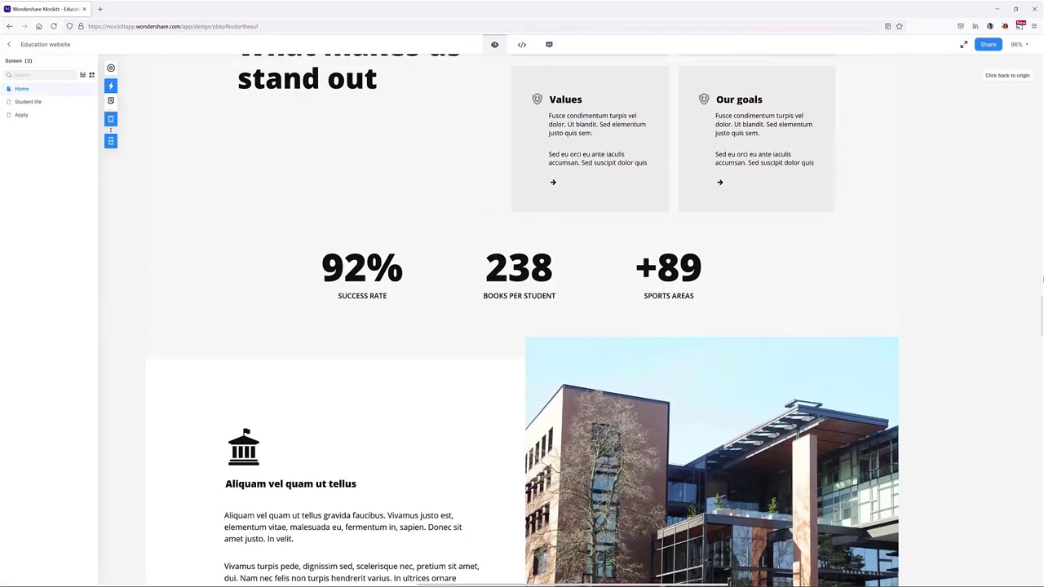
drag(1040, 316, 1039, 259)
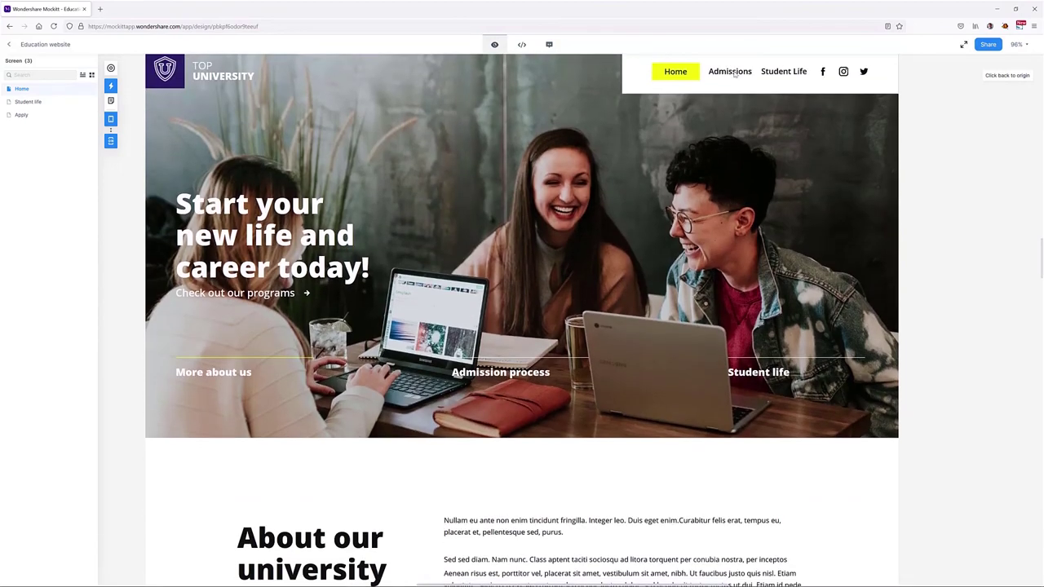
click(734, 73)
scroll(944, 227, down, 3)
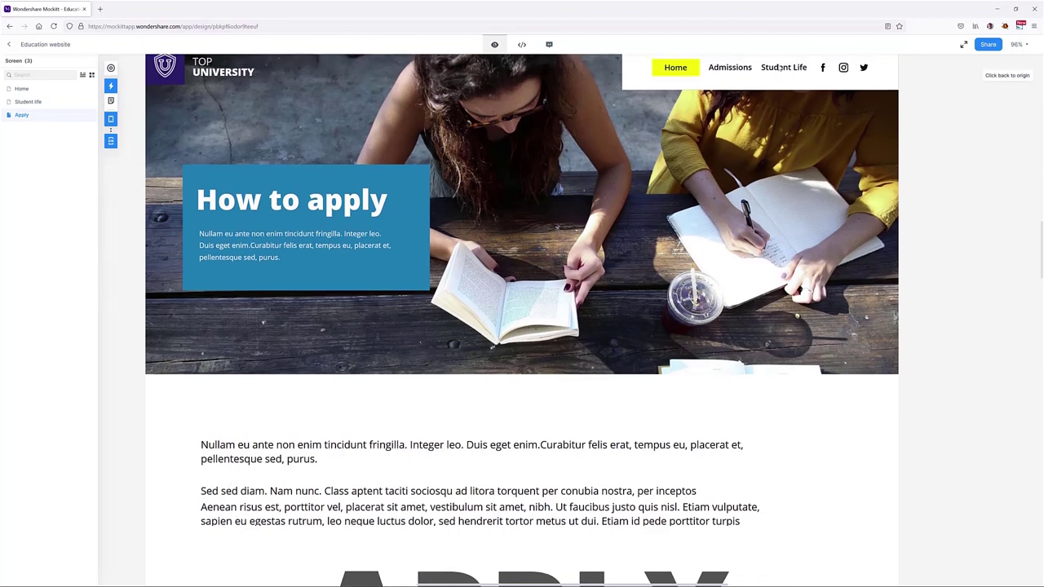
click(781, 68)
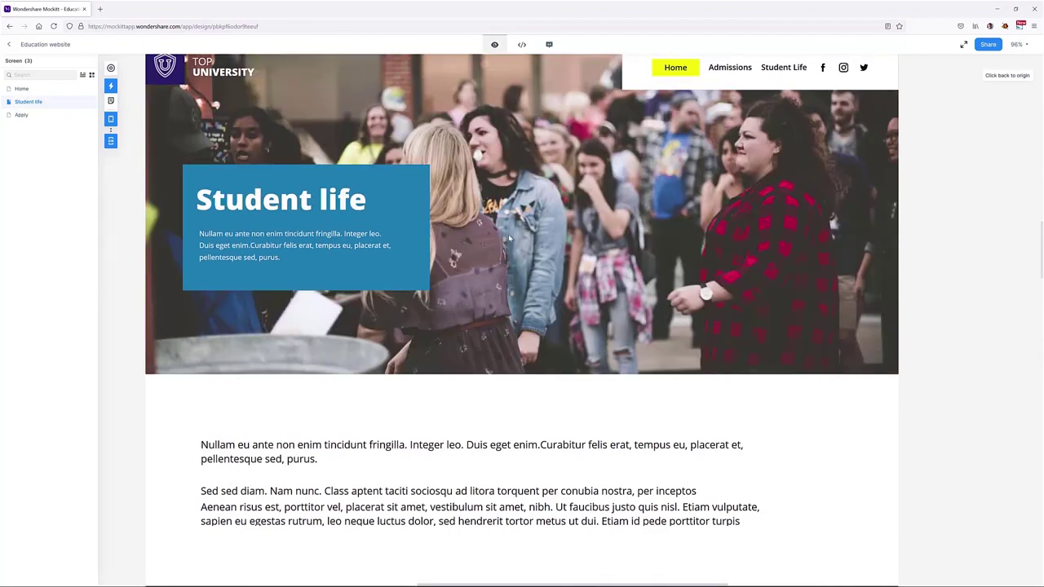